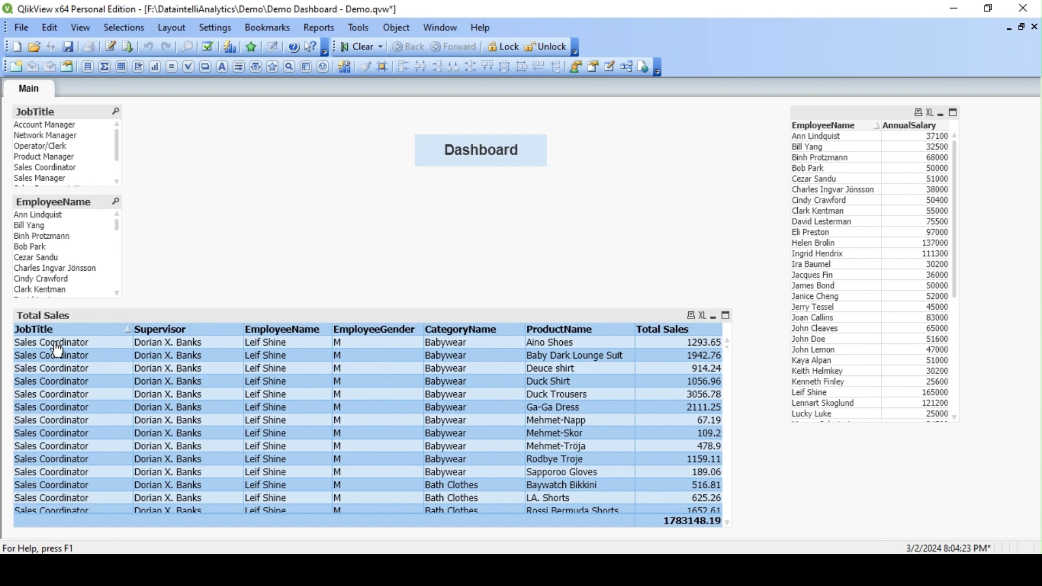
Step: Open the Table Viewer and examine the Employee table's JobTitle and AnnualSalary fields
click(627, 67)
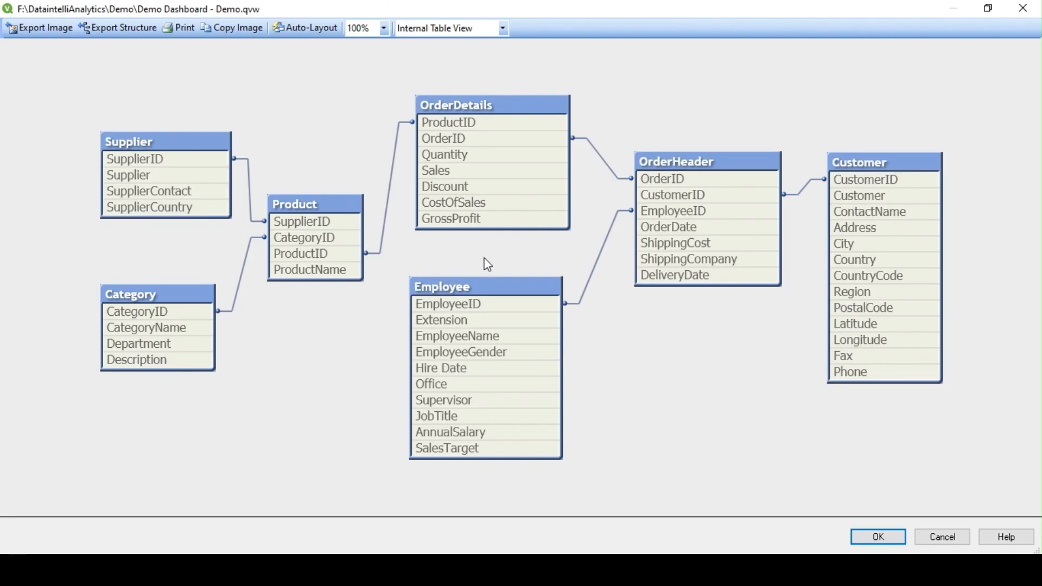
click(470, 293)
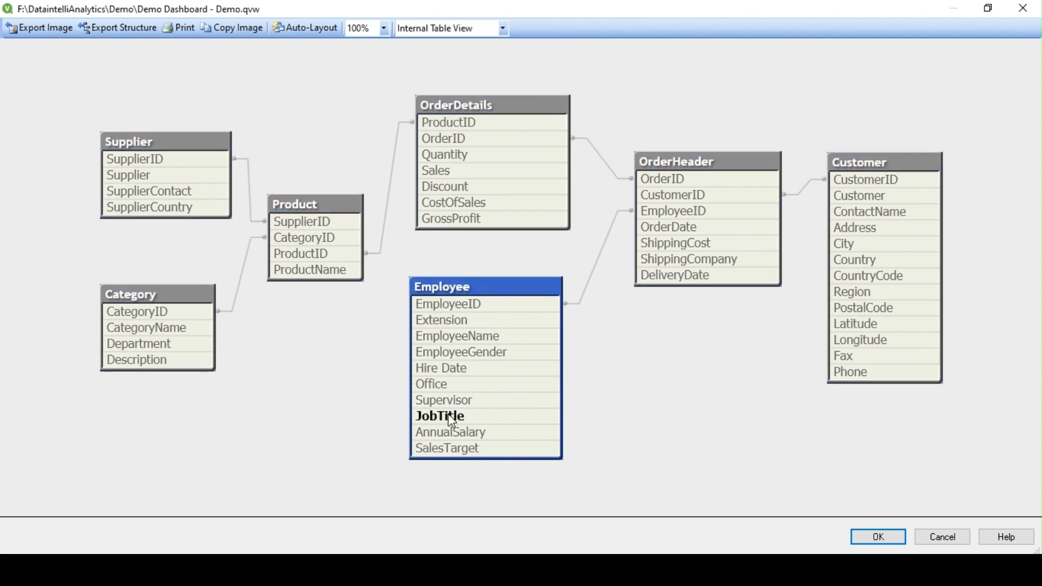
mouse_move(455, 419)
Step: Close the Table Viewer and scroll down through the Dashboard's Total Sales rows
click(880, 536)
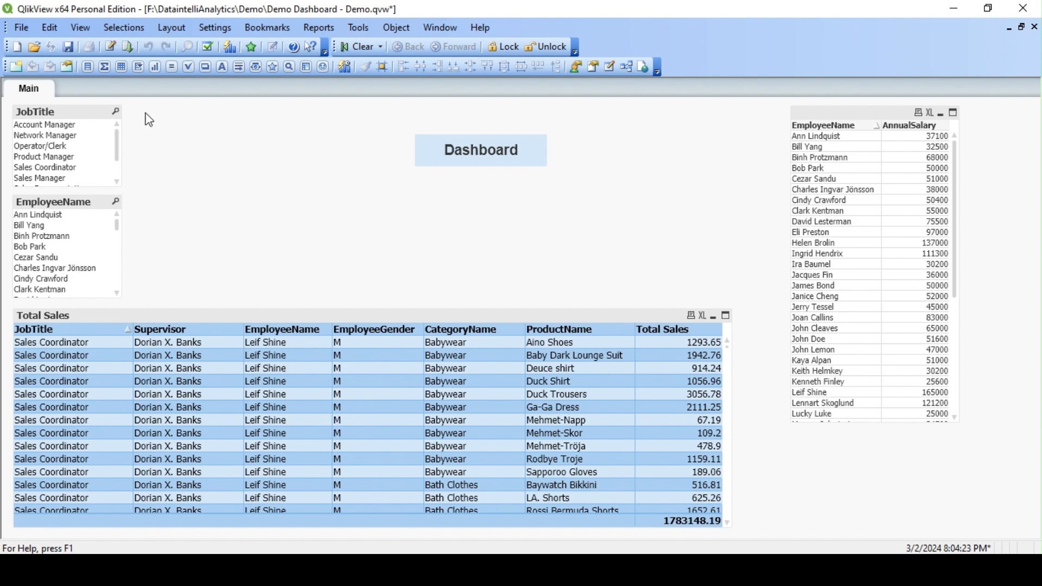
scroll(112, 442, down, 5)
scroll(112, 443, down, 15)
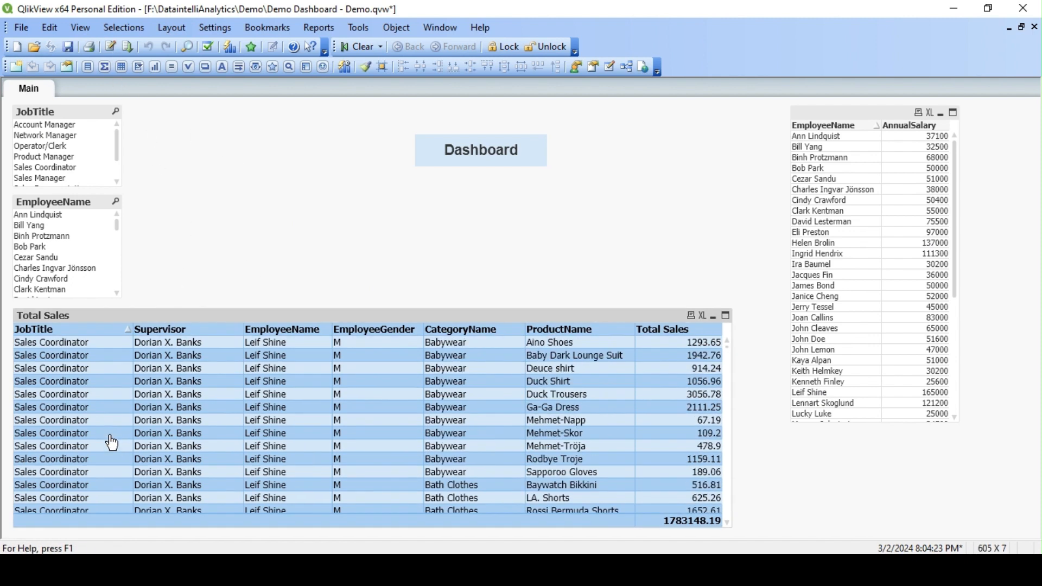
scroll(75, 391, down, 15)
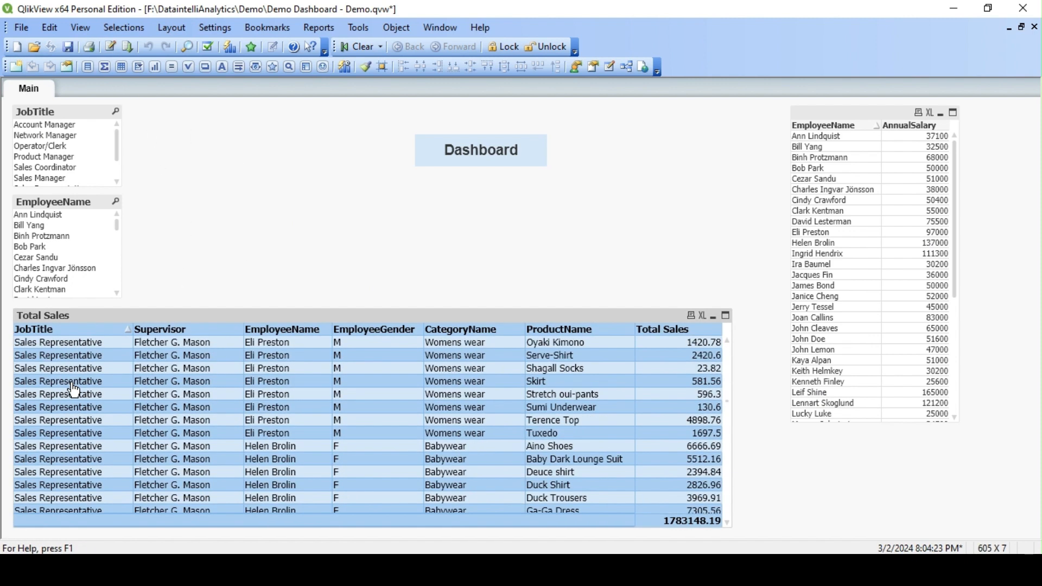
scroll(74, 390, down, 15)
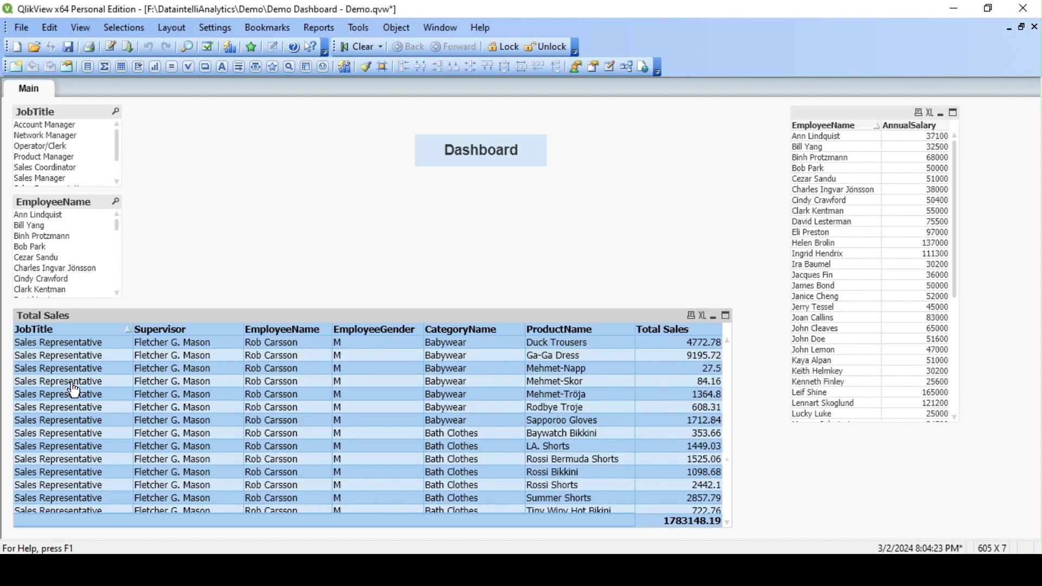
click(109, 46)
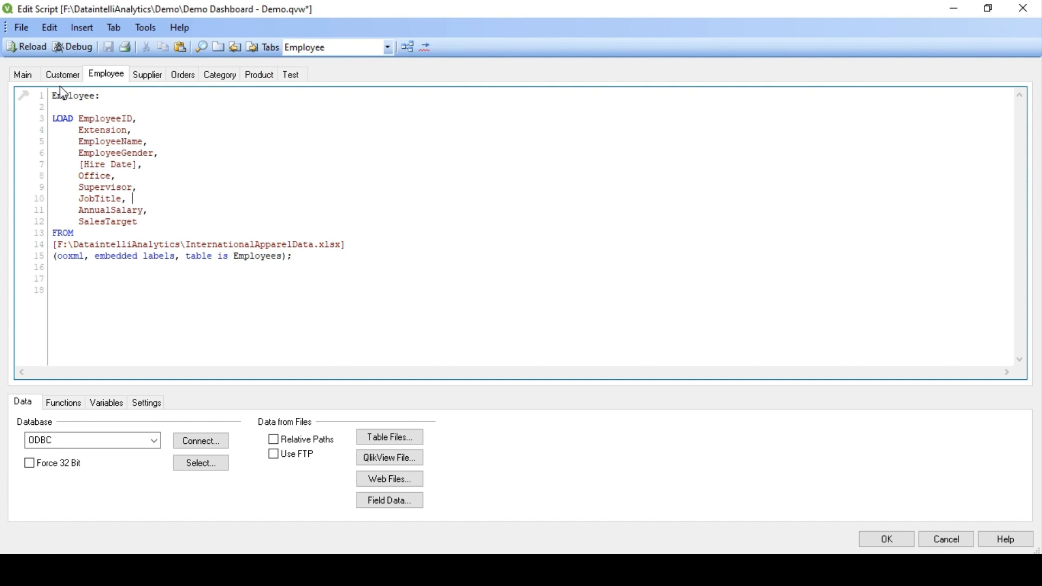
Step: Add a new script tab named 'Section Access' right after the Main tab
click(62, 75)
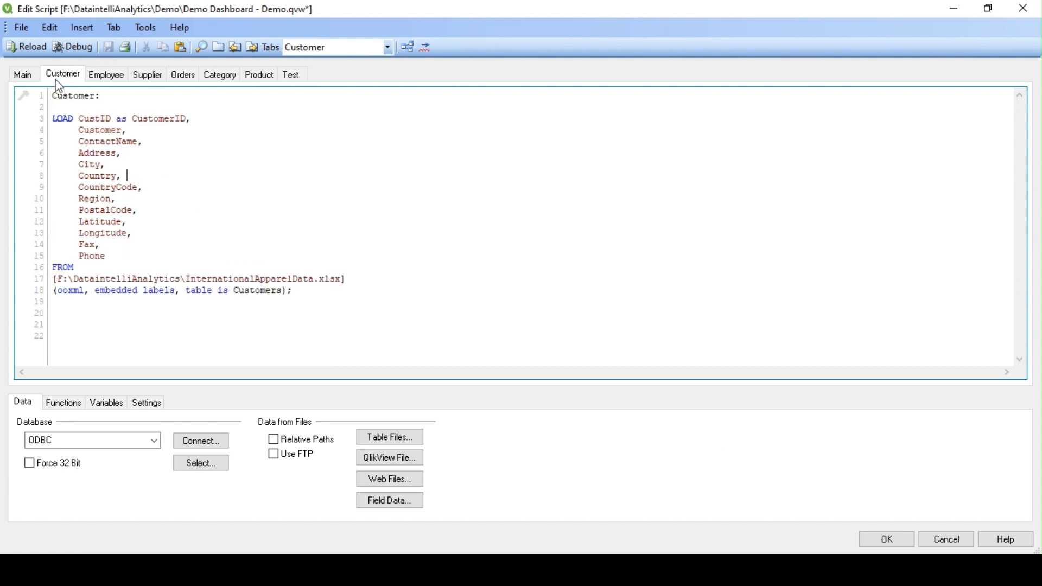
click(23, 74)
click(219, 47)
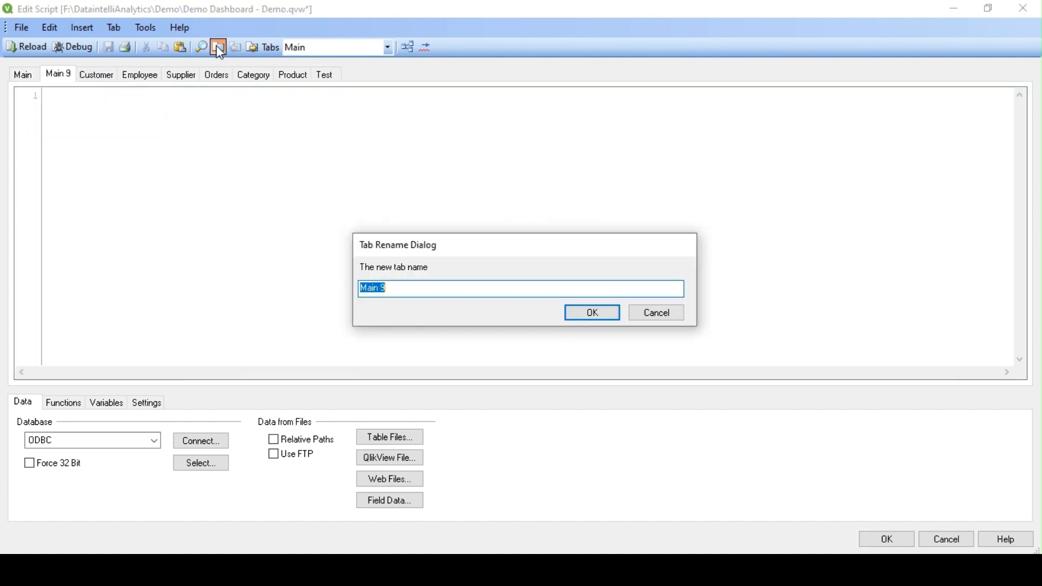
text(Section Access)
click(616, 316)
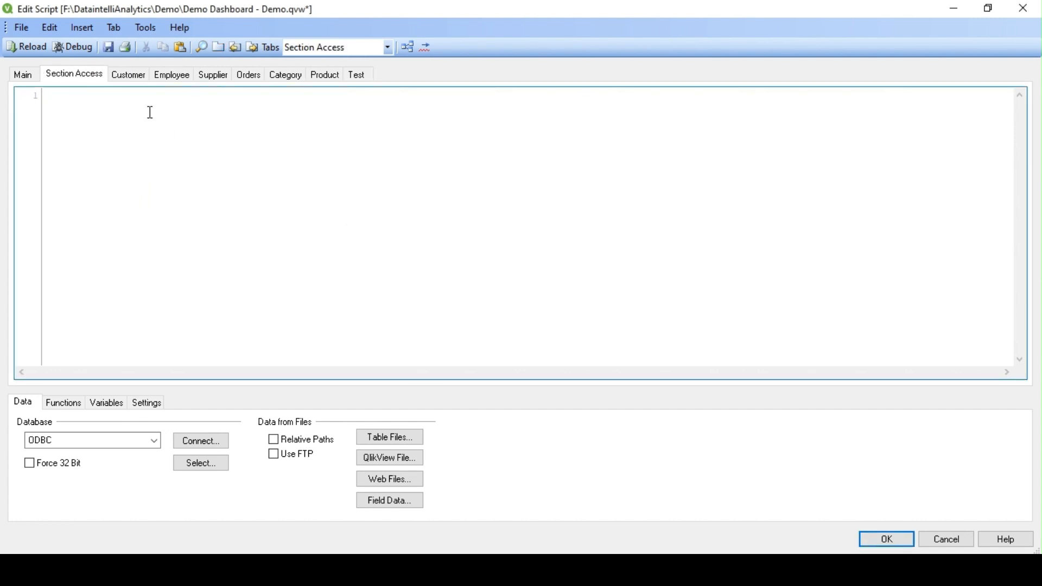
Step: Write the SECTION Access; statement at the top of the new tab
text(Sec)
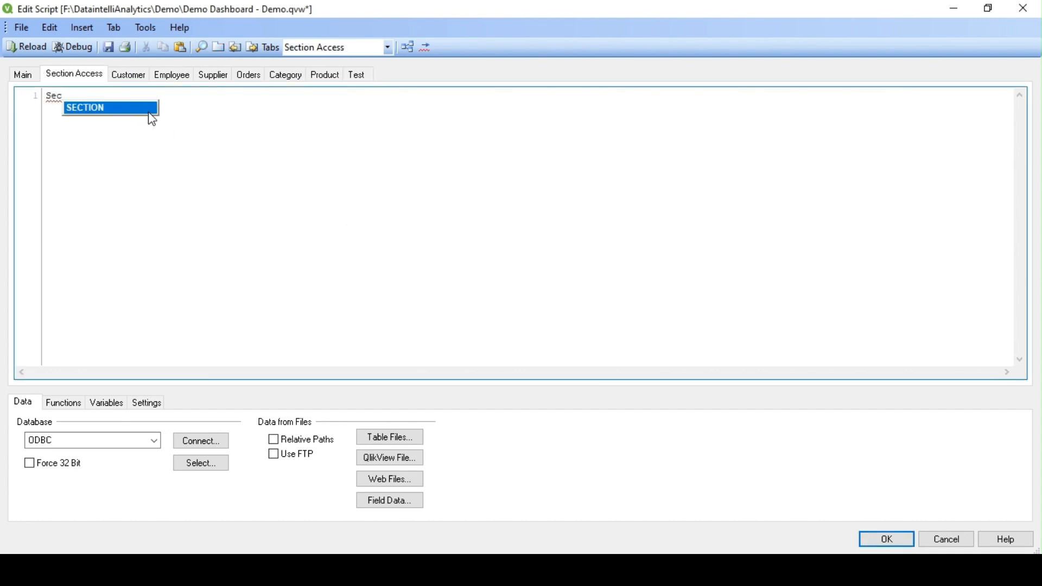
key(Return)
text(a)
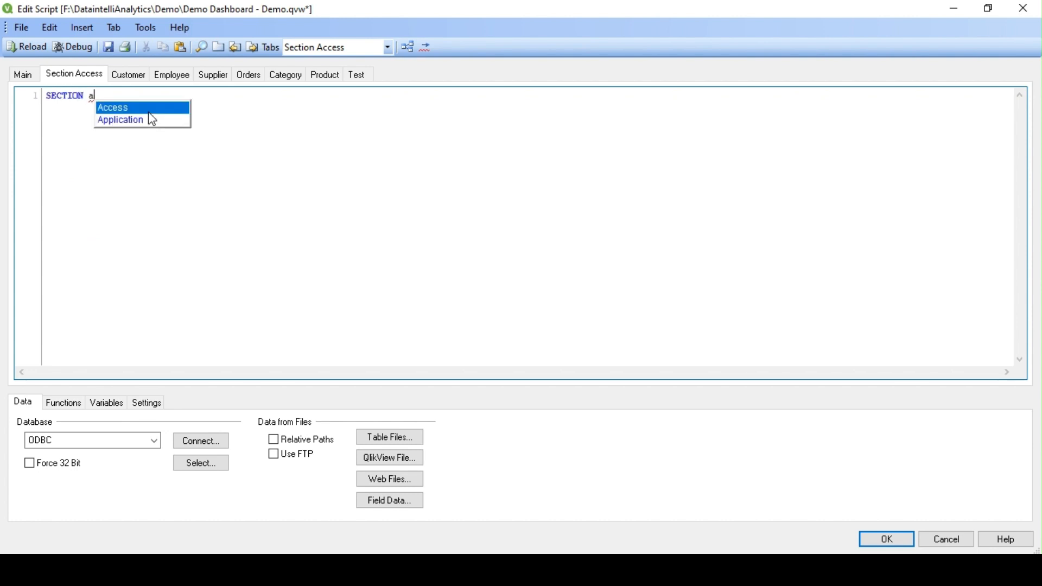
key(Return)
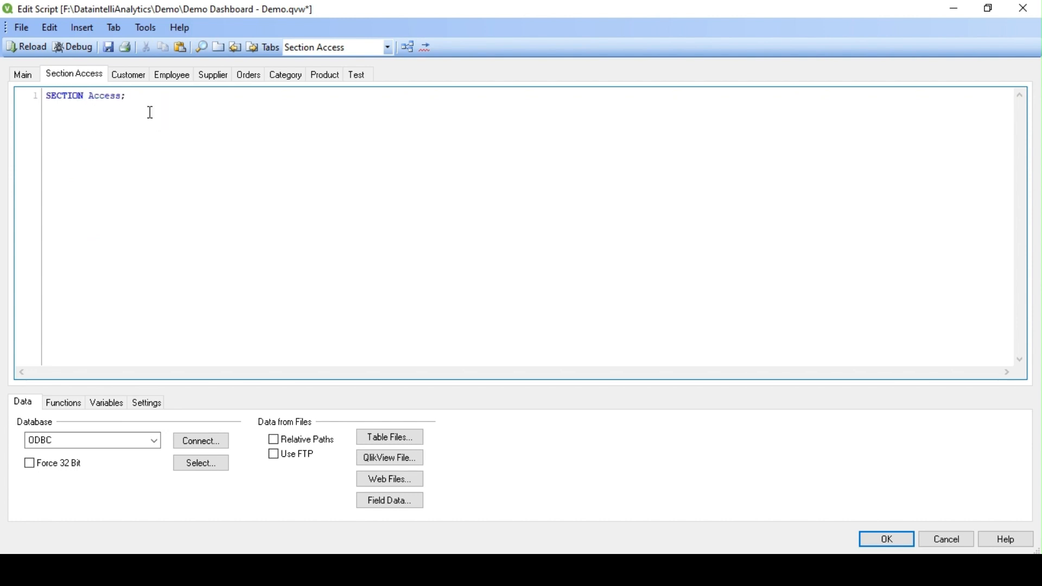
key(Return)
Step: Start a LOAD * Inline[ table with header ACCESS, USERID, PASSWORD, JOBTITLE
text(lo)
key(Return)
text(* In)
key(Return)
text(ACESS)
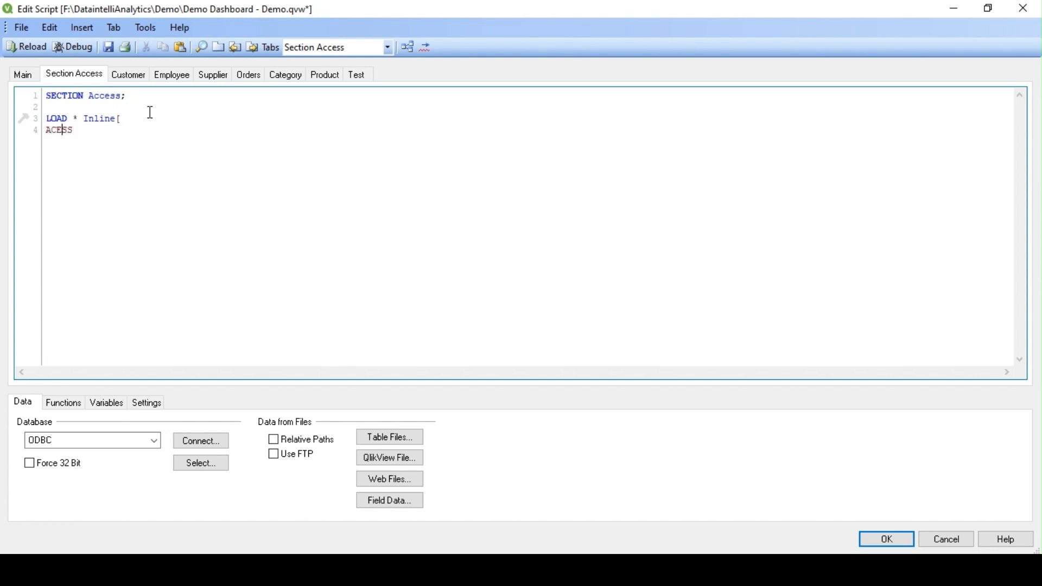
text(C)
text(,USERID,PASSWORD,)
text(JOB)
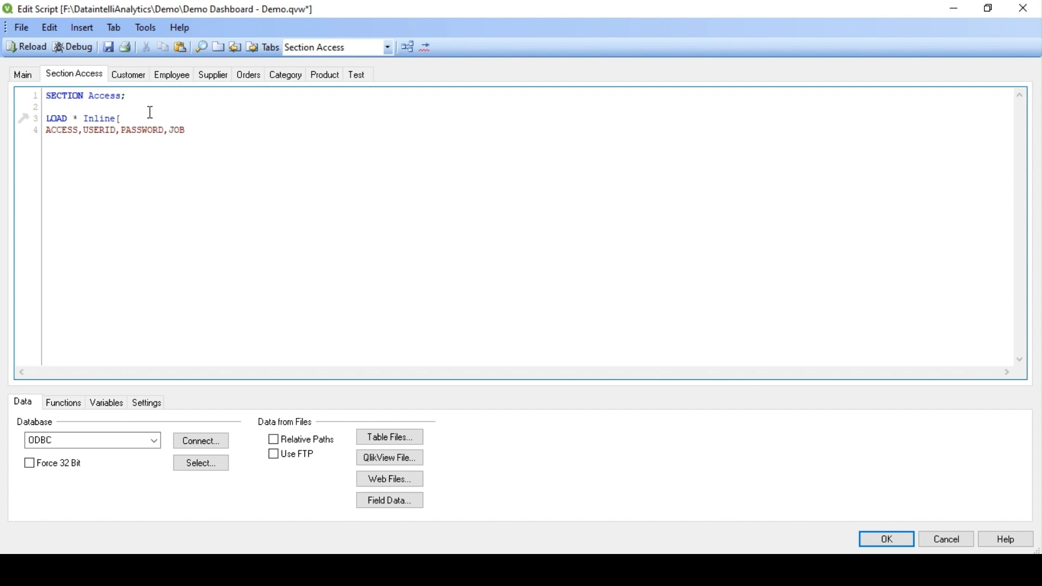
text(TITLW)
Step: Correct the header to JOBTITLE and remove the stray 'user admin' text on line 5
key(BackSpace)
text(E)
text(user)
text( admin)
double_click(57, 142)
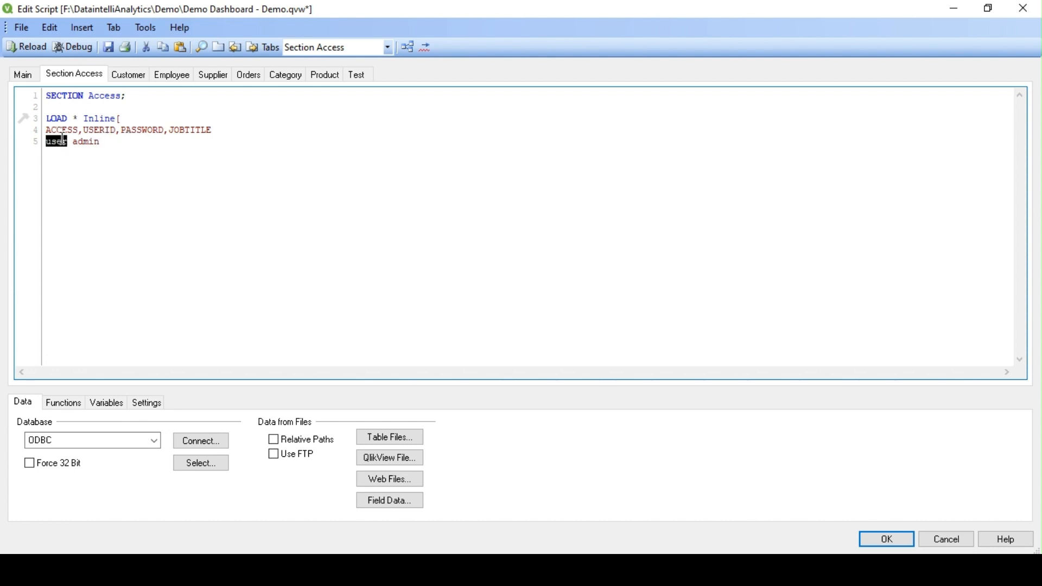
double_click(91, 142)
click(105, 142)
key(BackSpace)
key(BackSpace)
key(BackSpace)
key(BackSpace)
key(BackSpace)
key(BackSpace)
key(BackSpace)
key(BackSpace)
key(BackSpace)
key(BackSpace)
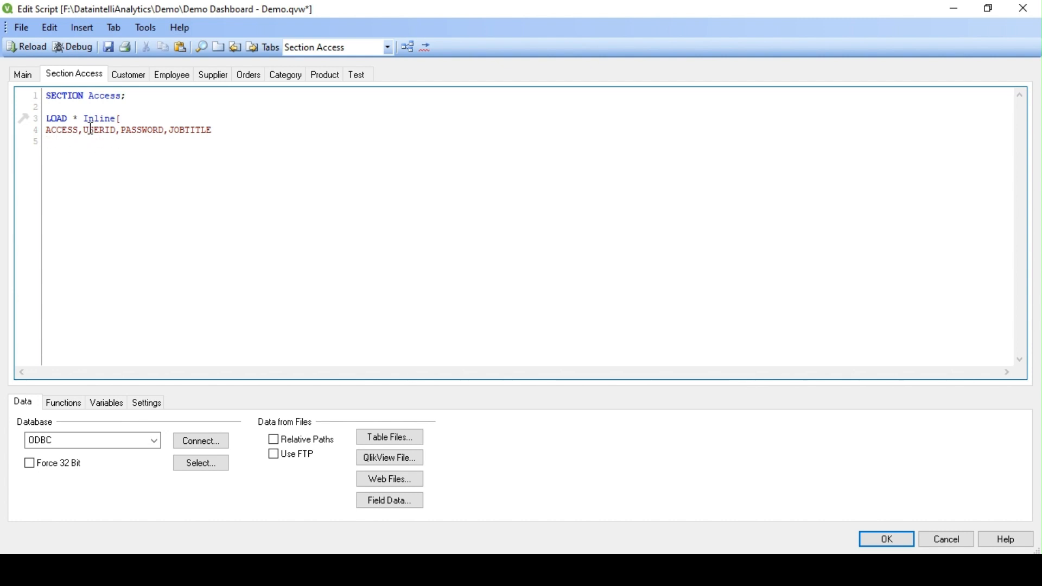
double_click(126, 131)
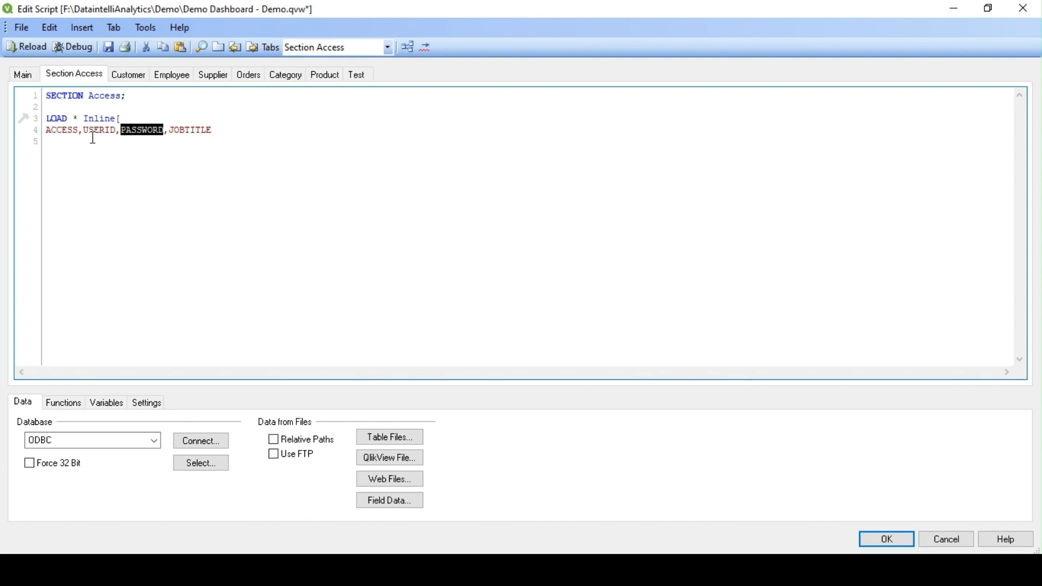
double_click(95, 132)
click(108, 140)
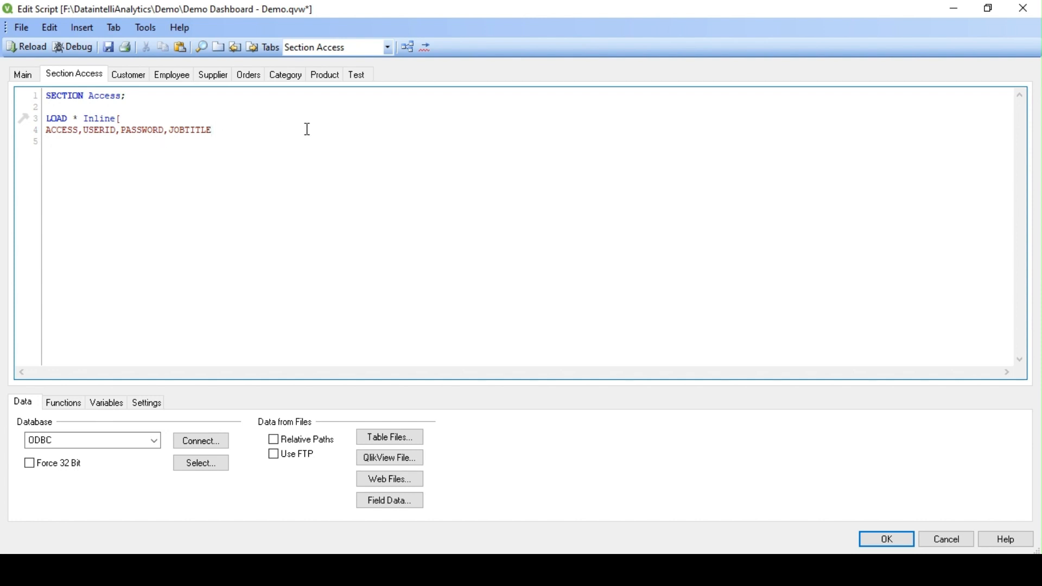
Step: Try an NTNAME column name, then delete it and open blank lines below the header
text(NTNAME)
double_click(233, 129)
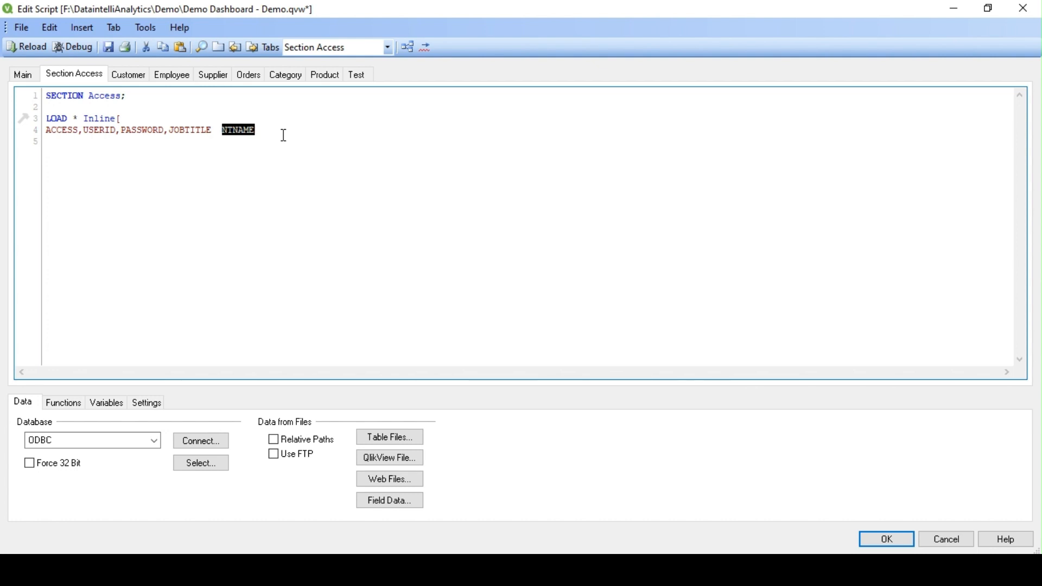
key(BackSpace)
click(50, 143)
key(Return)
key(Return)
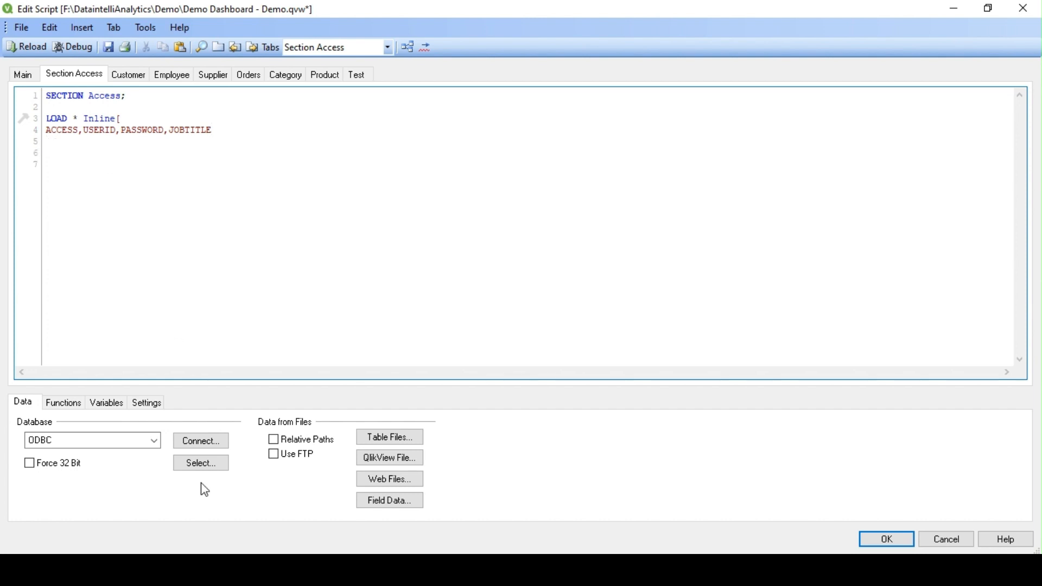
Step: Copy the five user rows from Notepad++ and paste them below the header
click(82, 496)
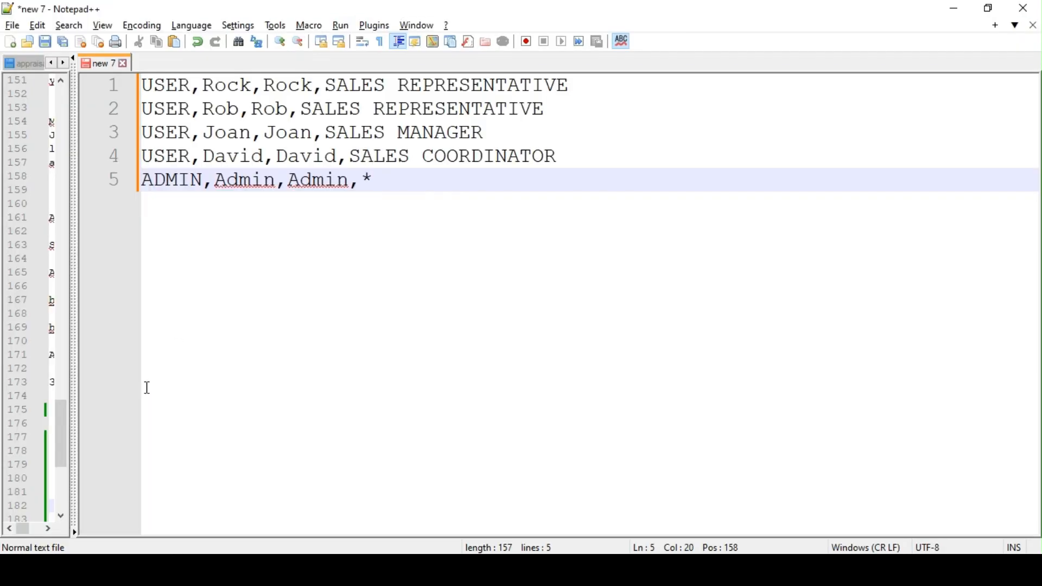
drag(384, 186, 129, 87)
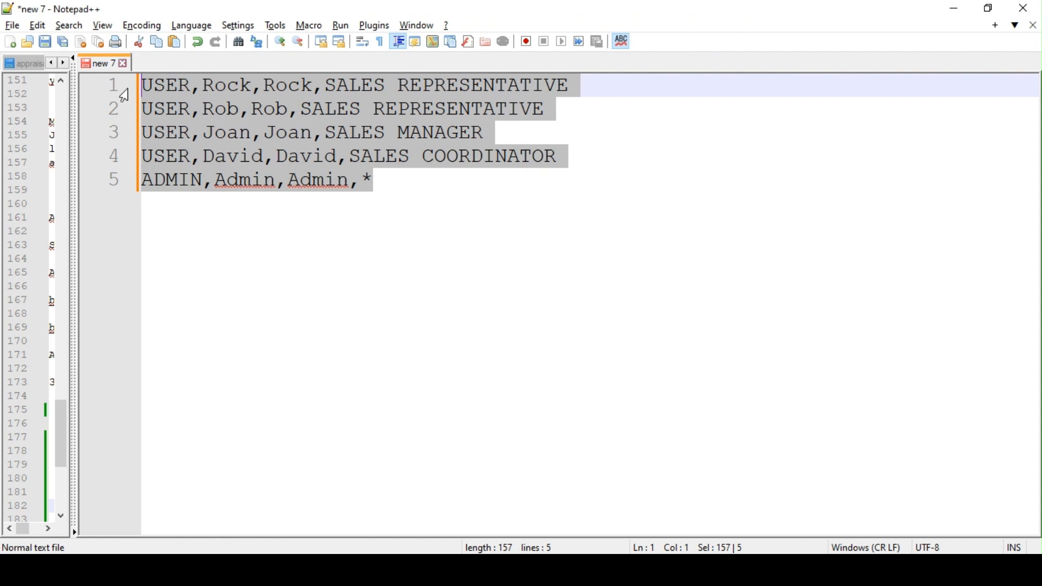
key(ctrl+c)
key(alt+Tab)
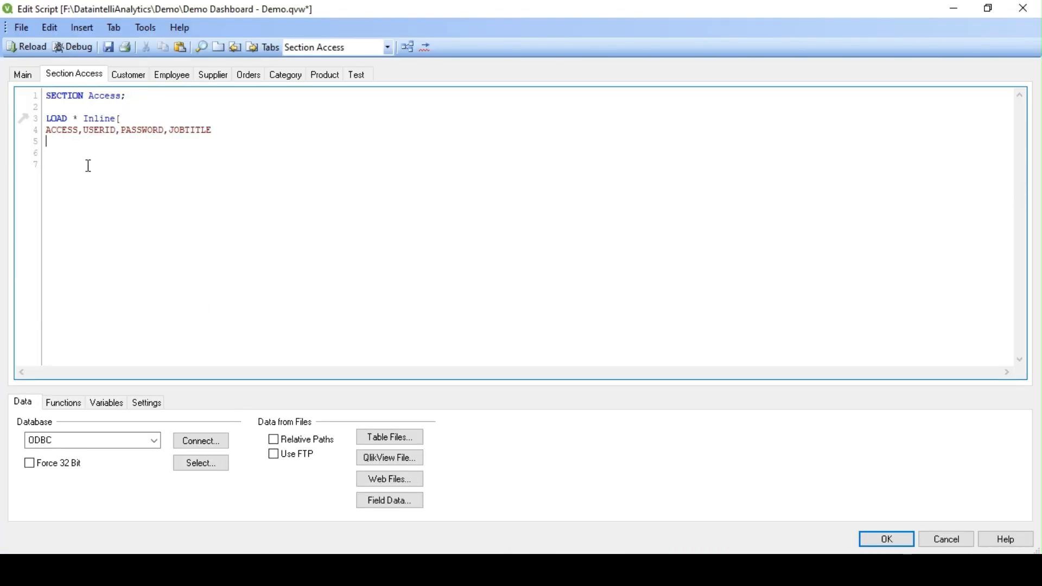
key(ctrl+v)
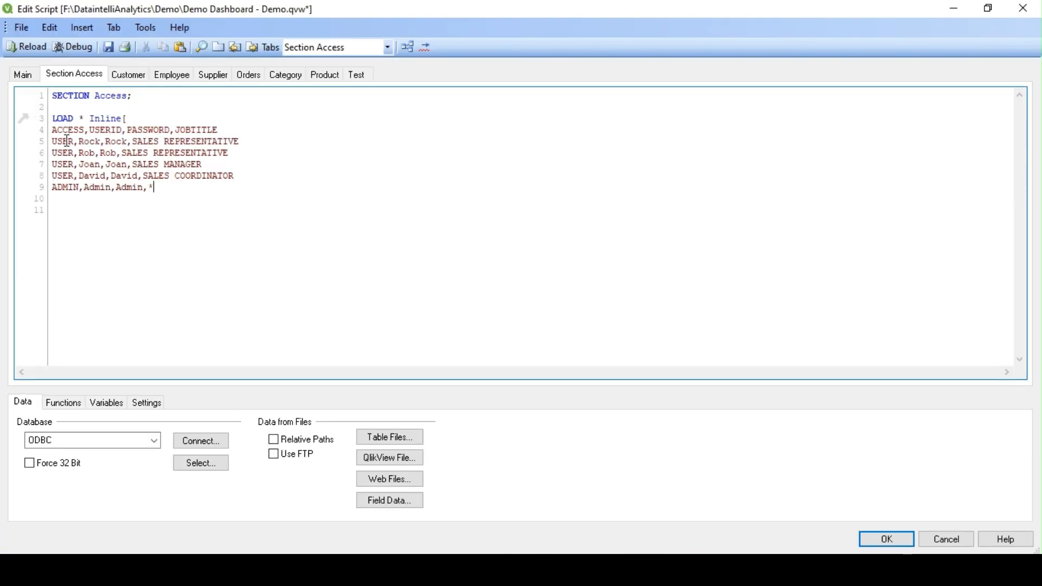
click(63, 153)
click(67, 175)
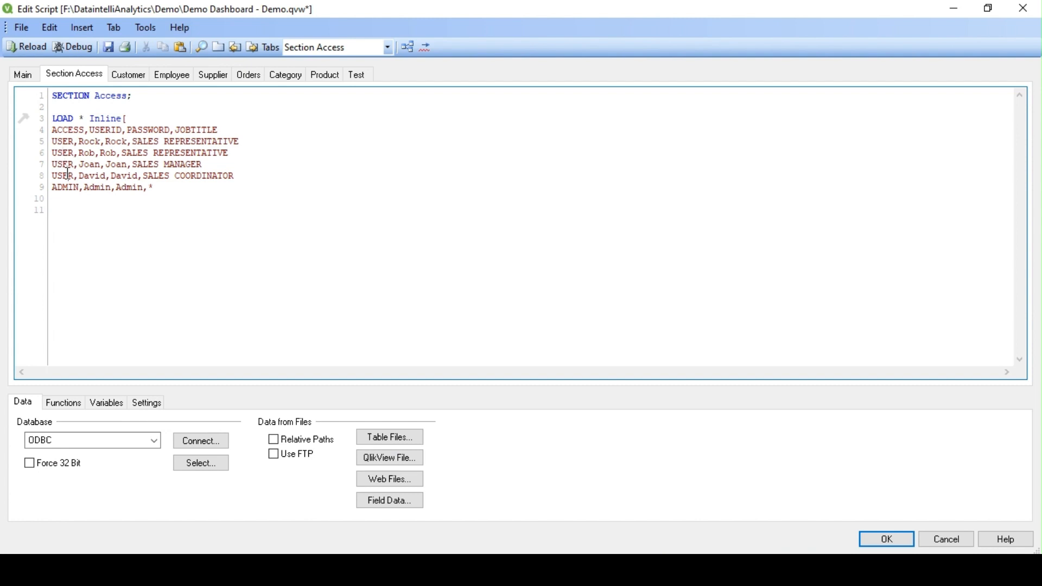
click(93, 143)
drag(240, 143, 136, 141)
click(162, 160)
drag(231, 176, 142, 165)
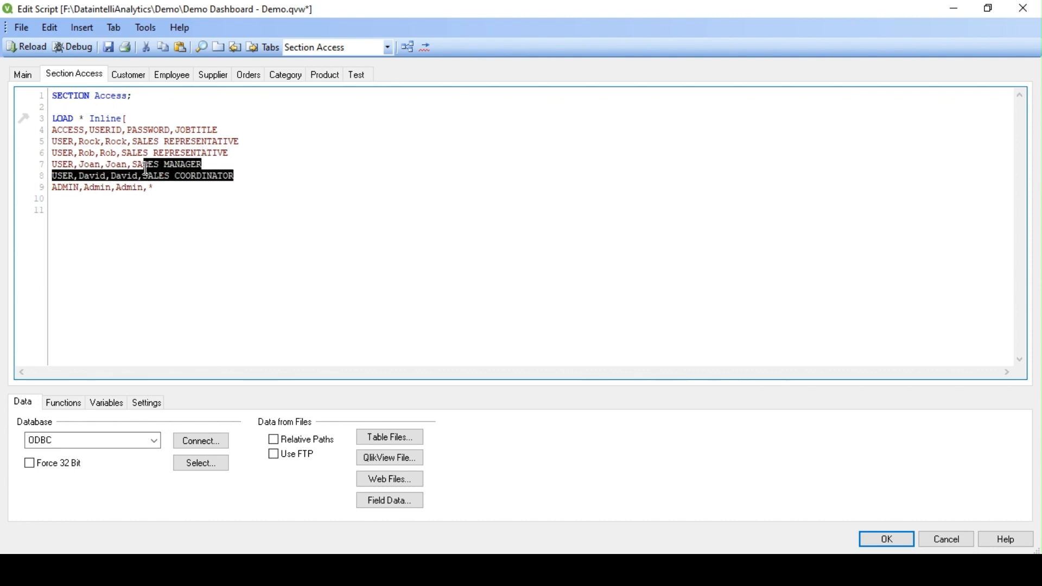
click(74, 188)
double_click(75, 188)
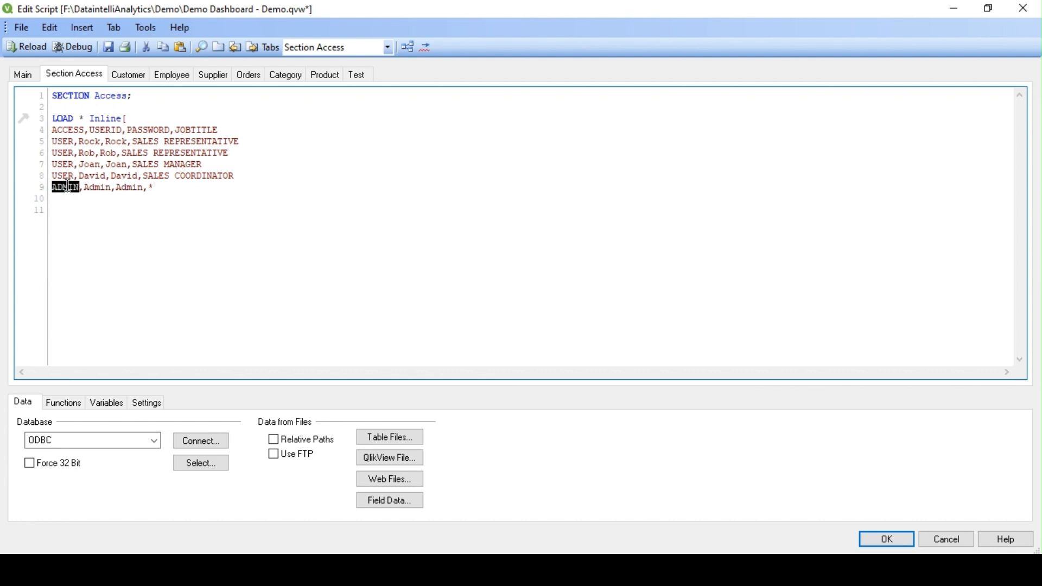
double_click(97, 188)
double_click(131, 187)
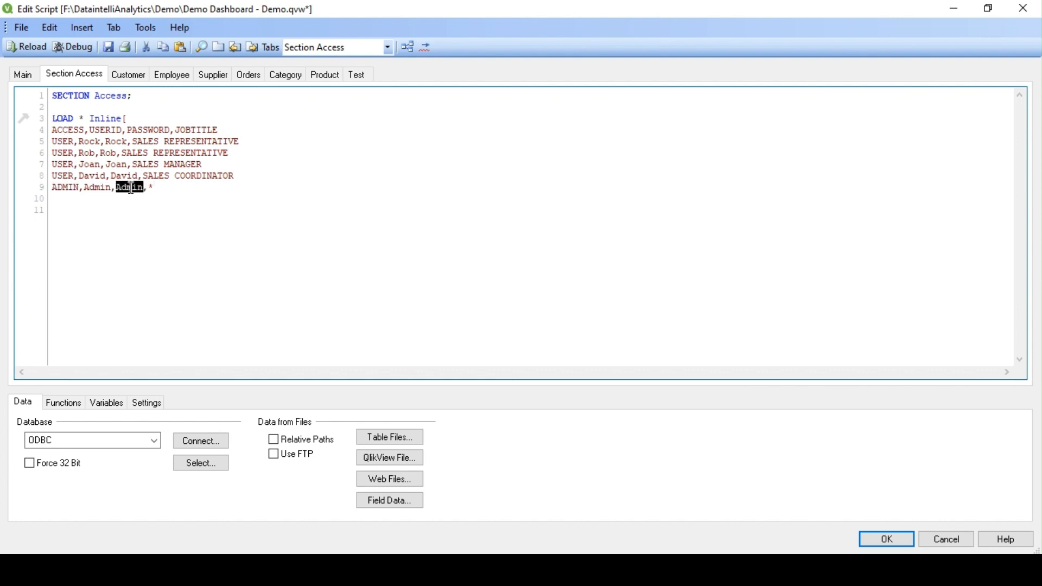
click(163, 188)
drag(233, 175, 59, 142)
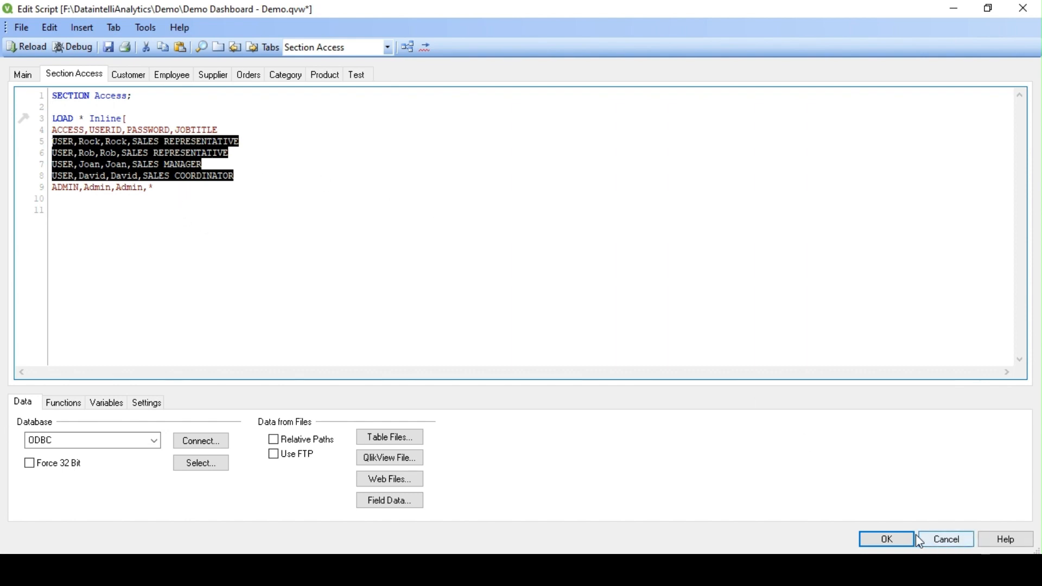
click(897, 535)
scroll(105, 422, down, 15)
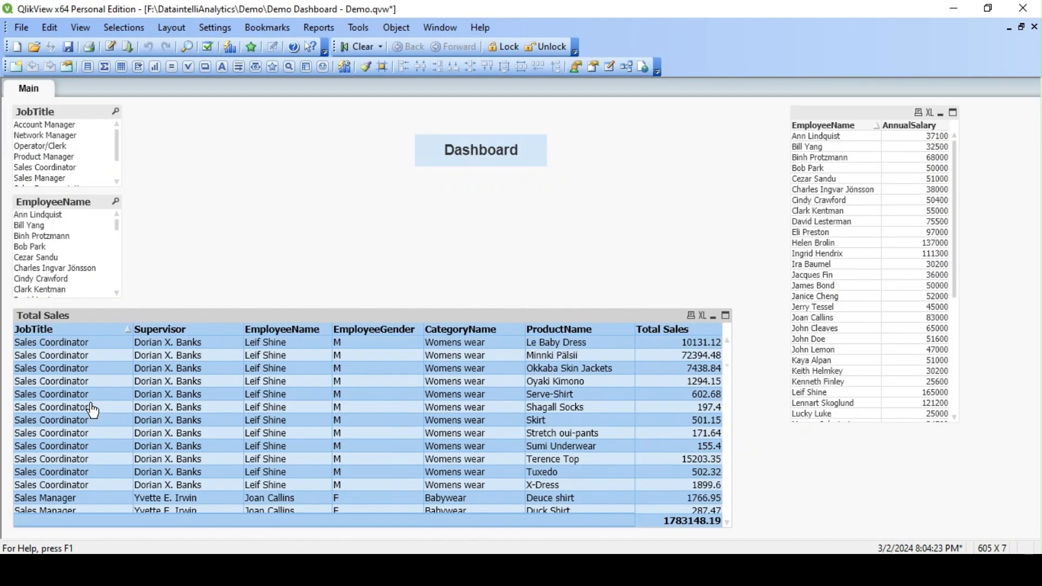
scroll(93, 410, down, 20)
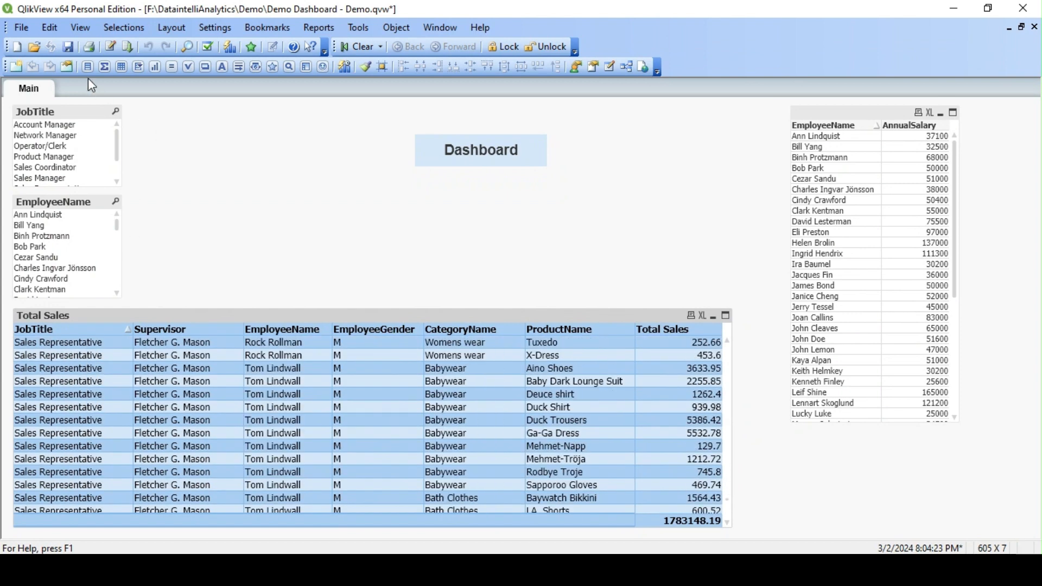
click(109, 46)
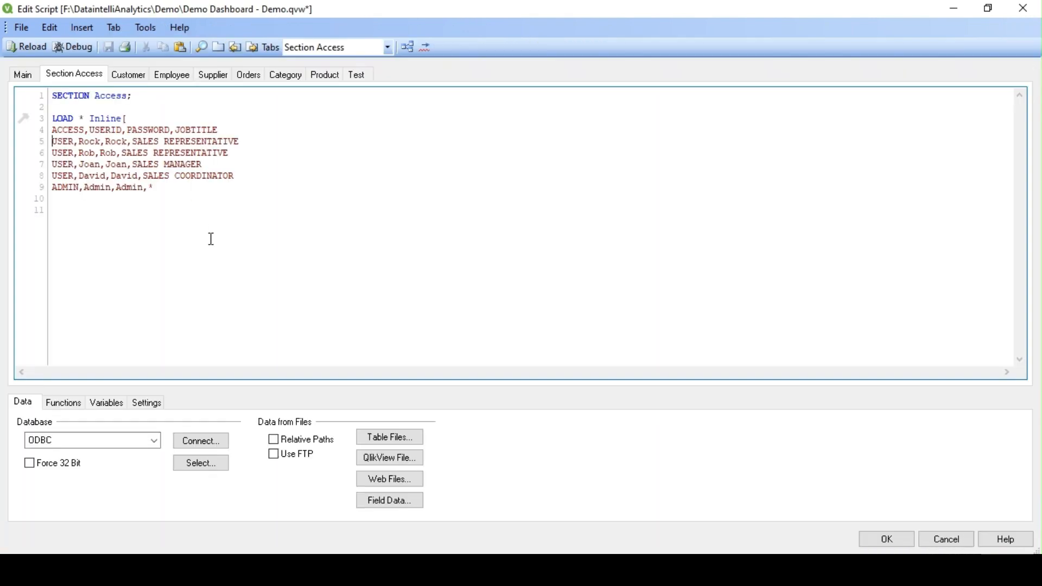
Step: Close the inline table after the ADMIN row and add SECTION Application; below it
drag(241, 179, 51, 142)
click(203, 197)
click(232, 189)
key(Return)
key(Return)
key(Return)
key(Return)
text(se)
key(Return)
text(app)
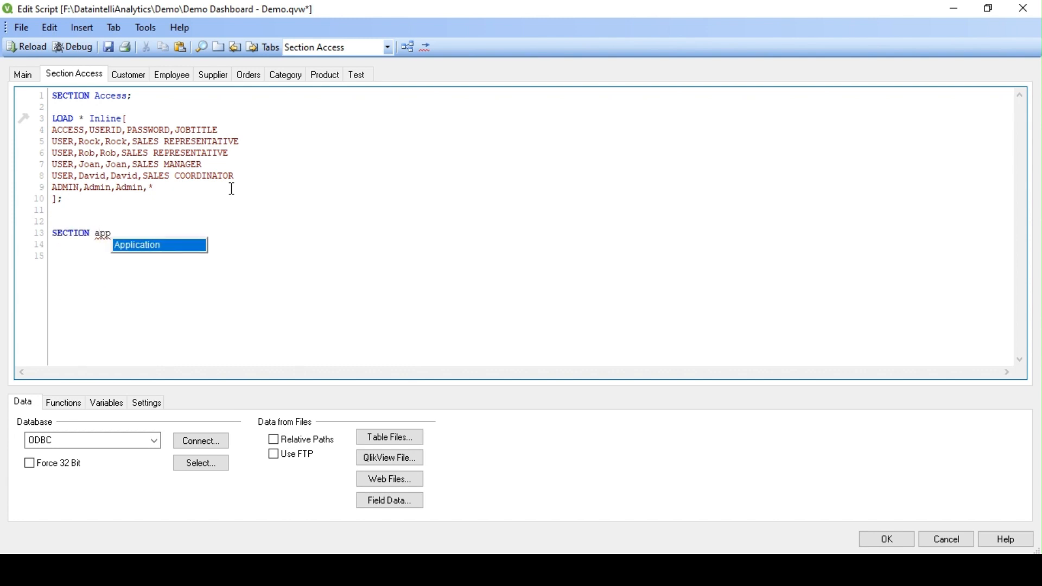
key(Return)
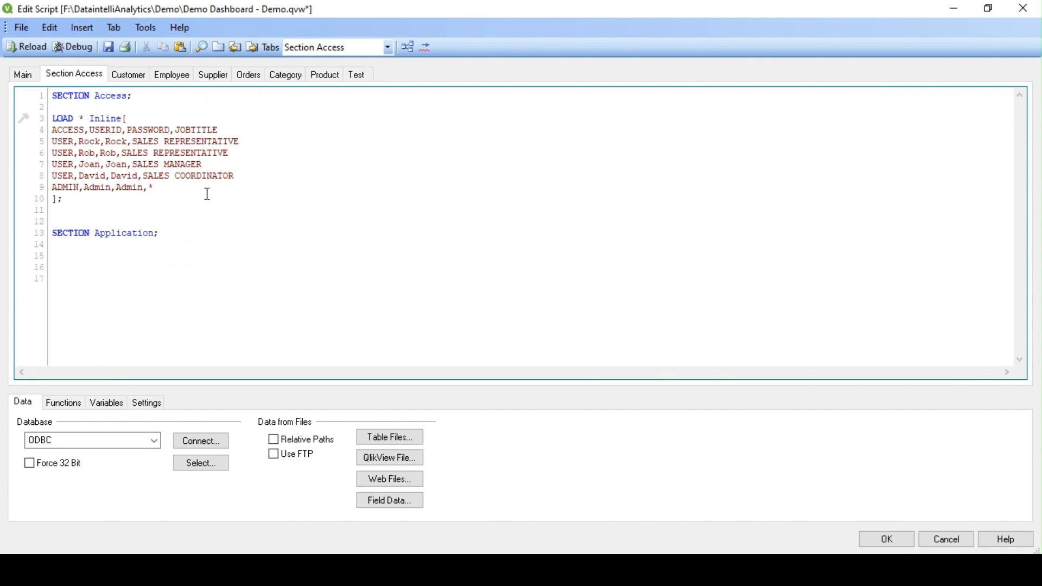
Step: Compare the JOBTITLE header field with the SALES REPRESENTATIVE value in the Rock row
double_click(204, 130)
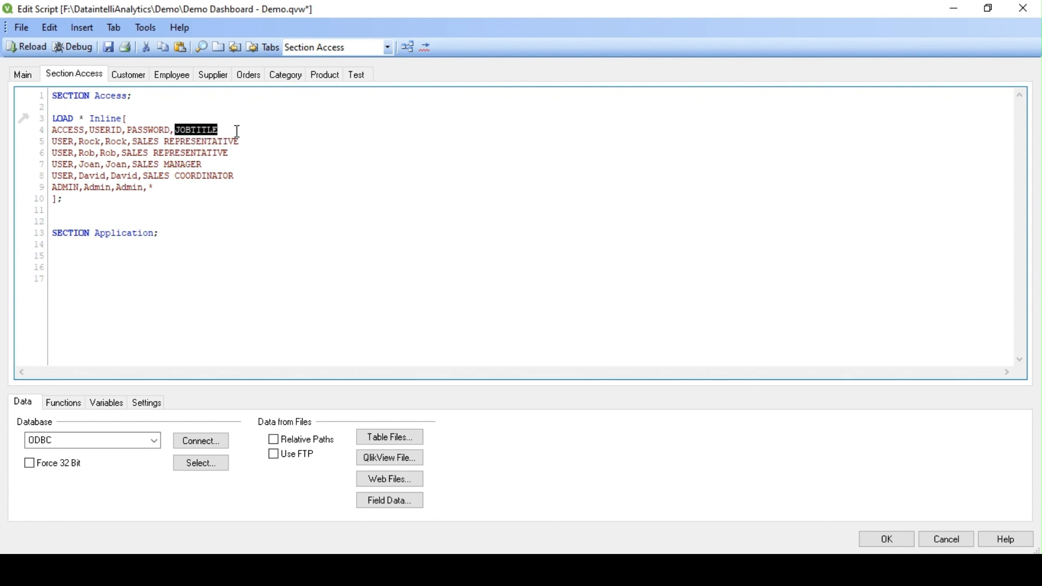
drag(244, 142, 135, 143)
click(272, 150)
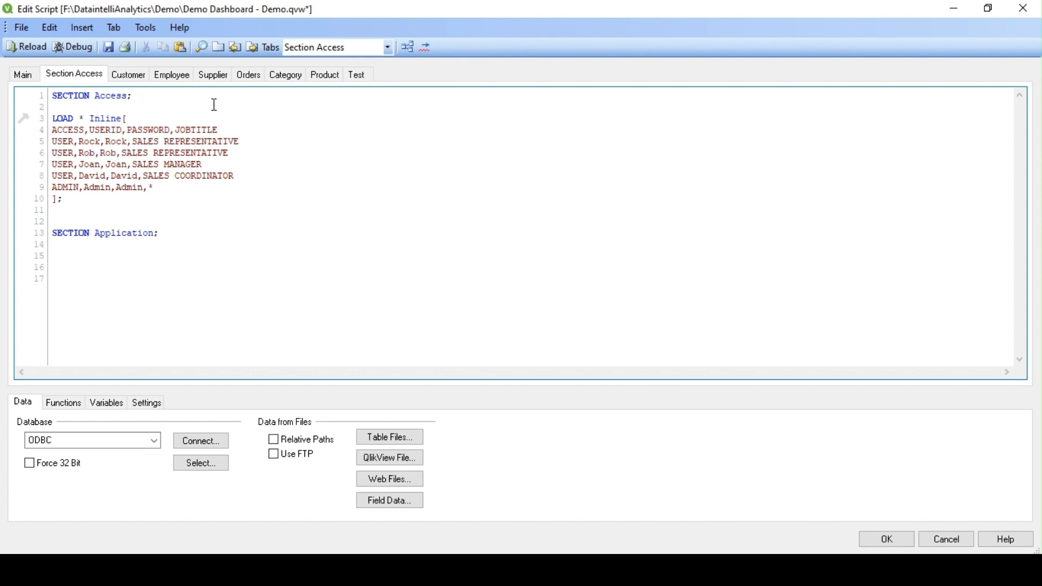
double_click(197, 129)
Step: In the Employee script, add a new line below JobTitle holding JobTitle and JOBTITLE
click(173, 74)
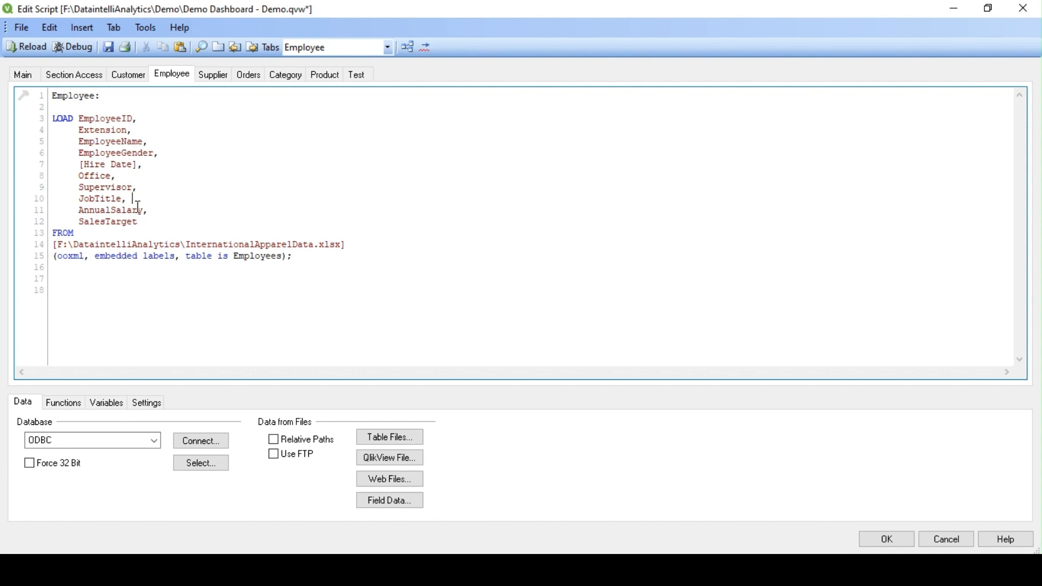
click(171, 199)
key(Return)
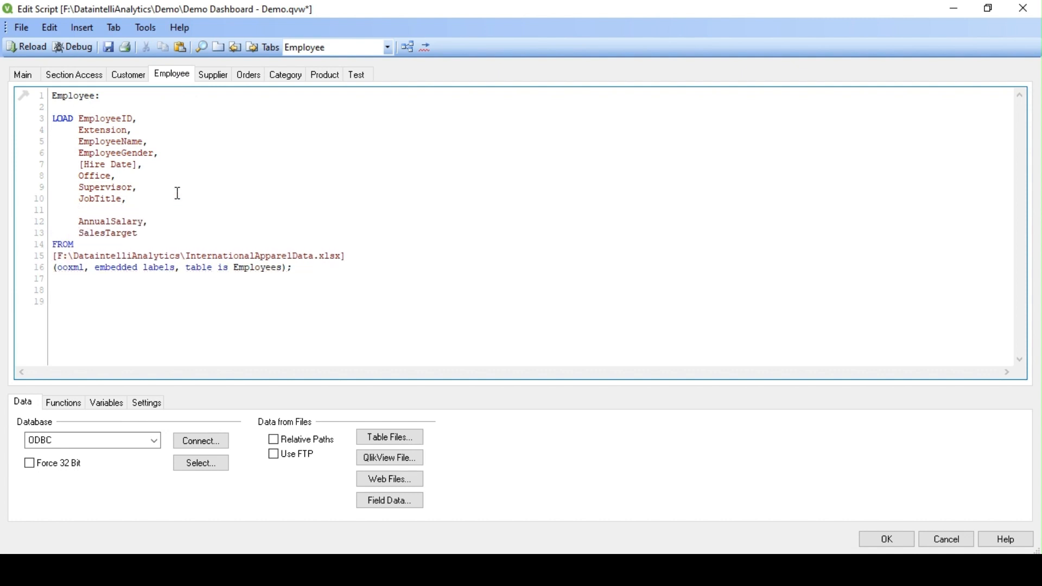
key(ctrl+v)
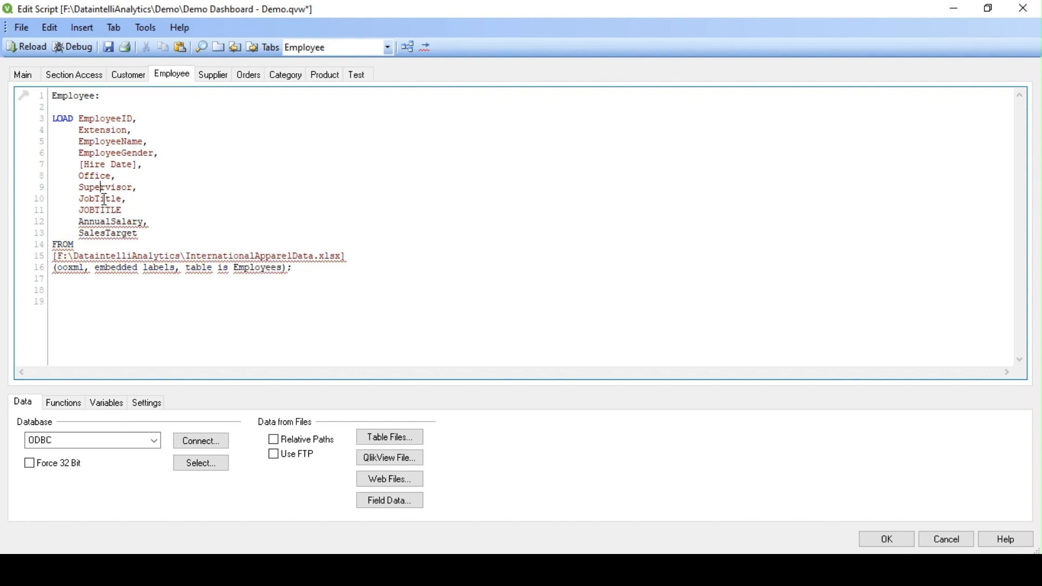
double_click(104, 199)
click(111, 221)
key(ctrl+v)
Step: Complete the line as Upper(JobTitle) as JOBTITLE, then go back to Section Access
text(as)
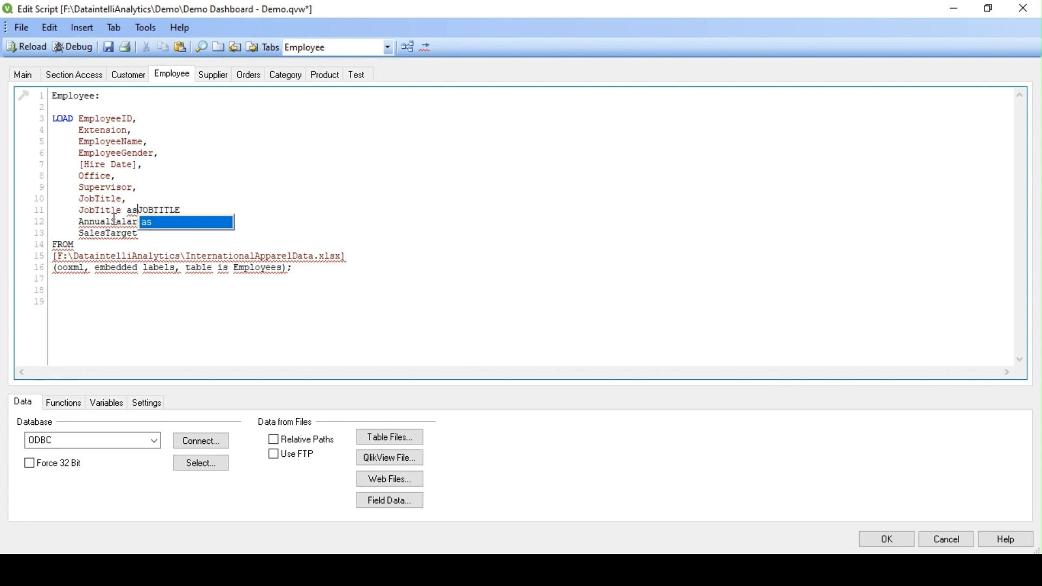
click(245, 208)
text(,)
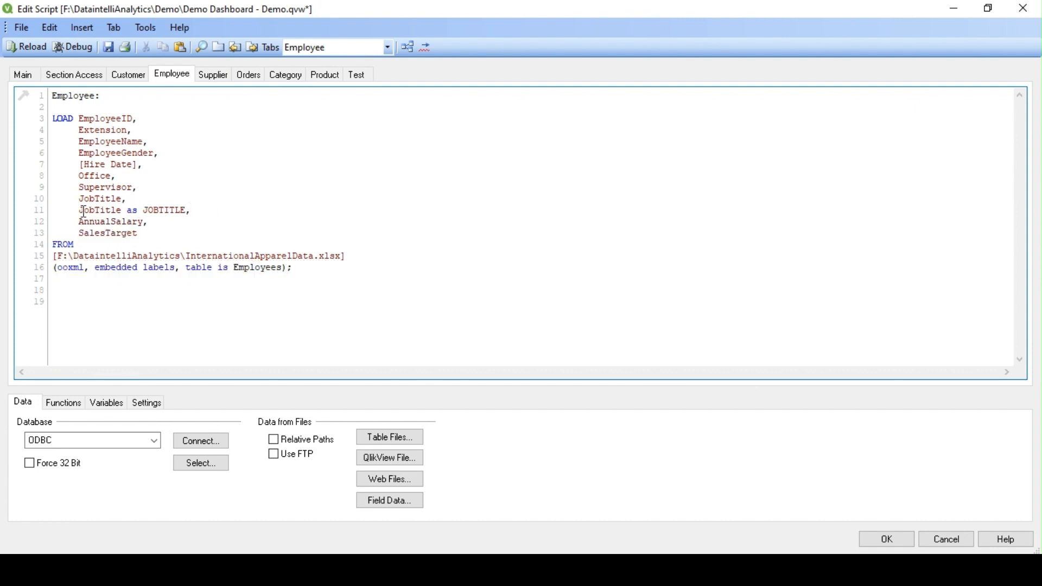
key(Home)
text(Upper()
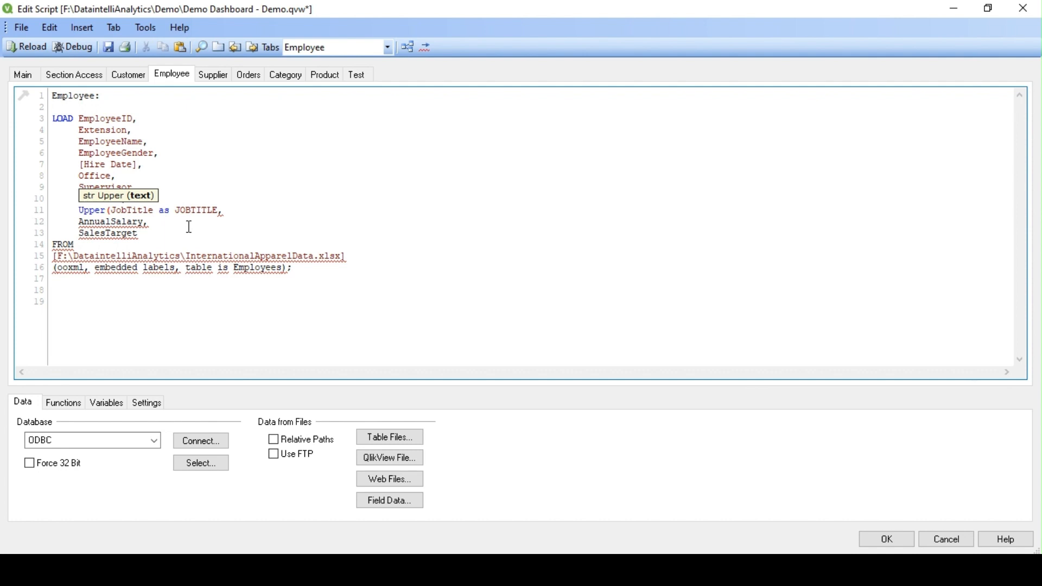
text())
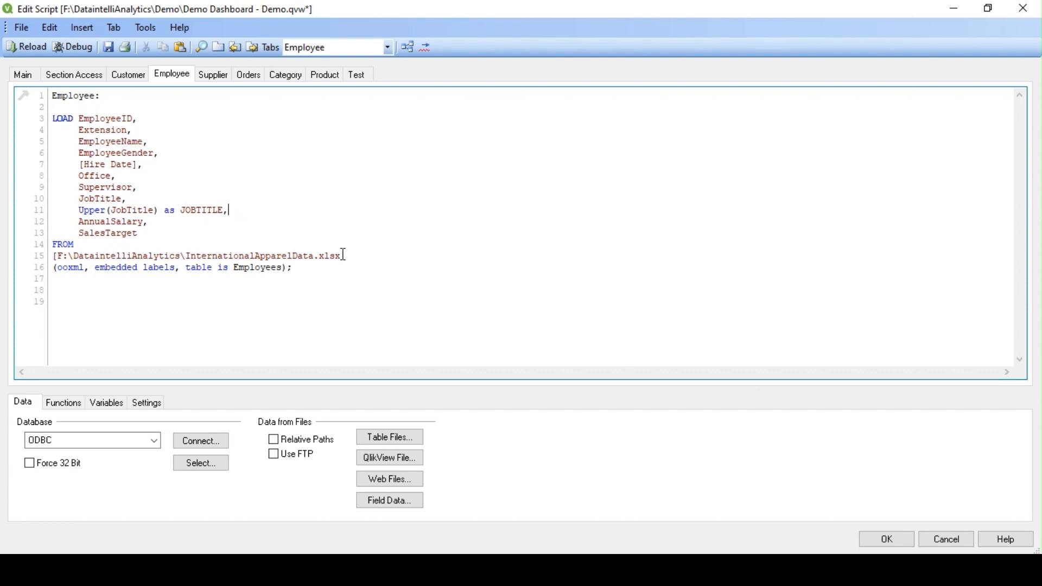
click(231, 214)
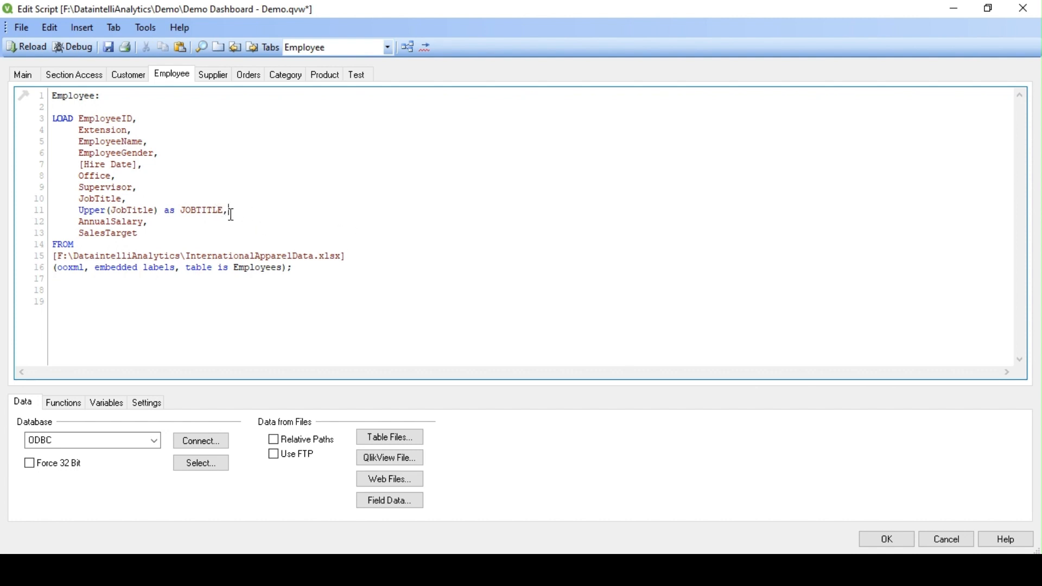
click(76, 75)
click(276, 186)
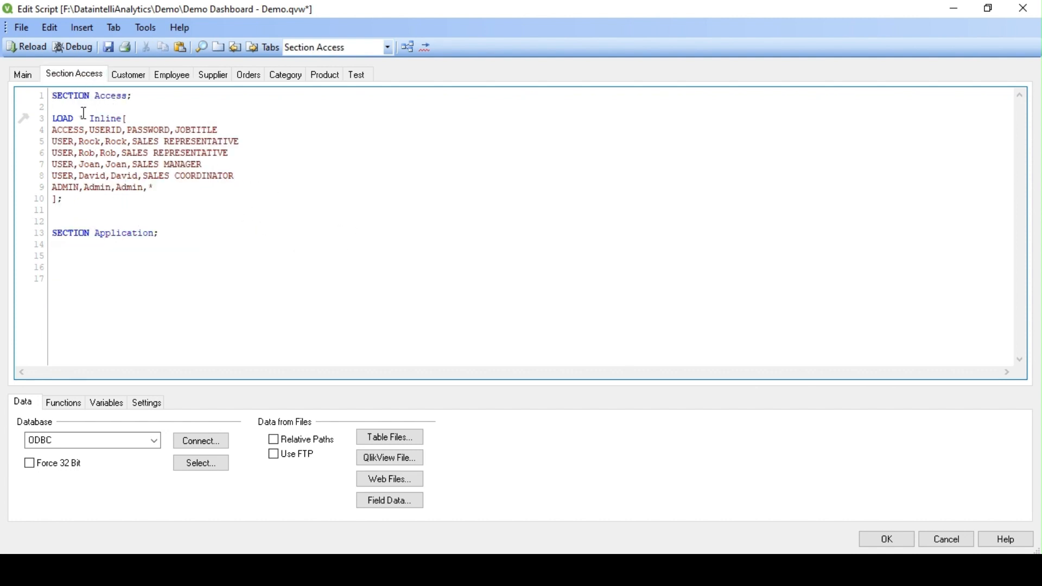
Step: Confirm Document Properties has Initial Data Reduction Based on Section Access and Strict Exclusion enabled
click(895, 543)
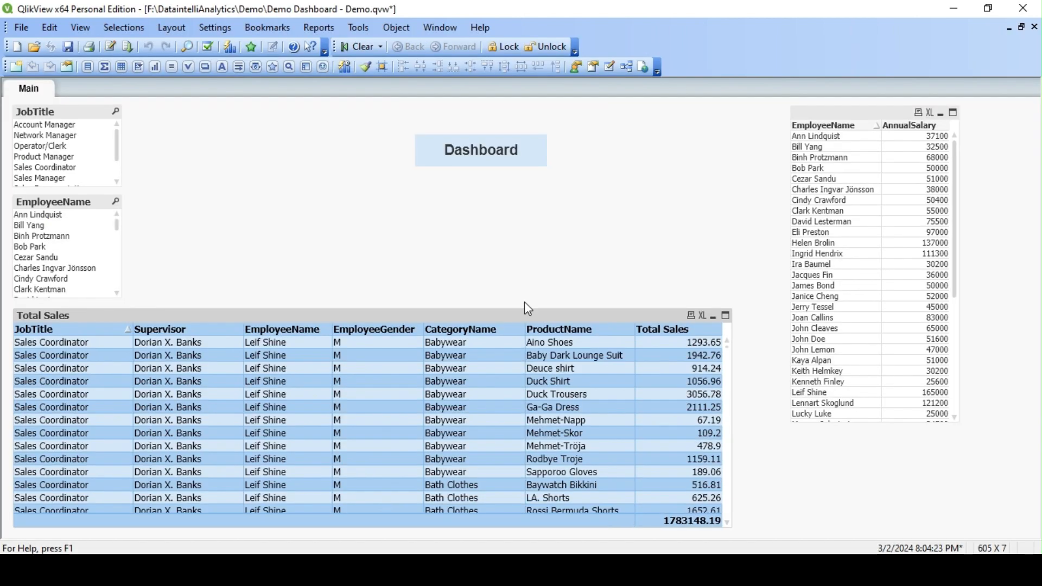
click(235, 30)
click(267, 61)
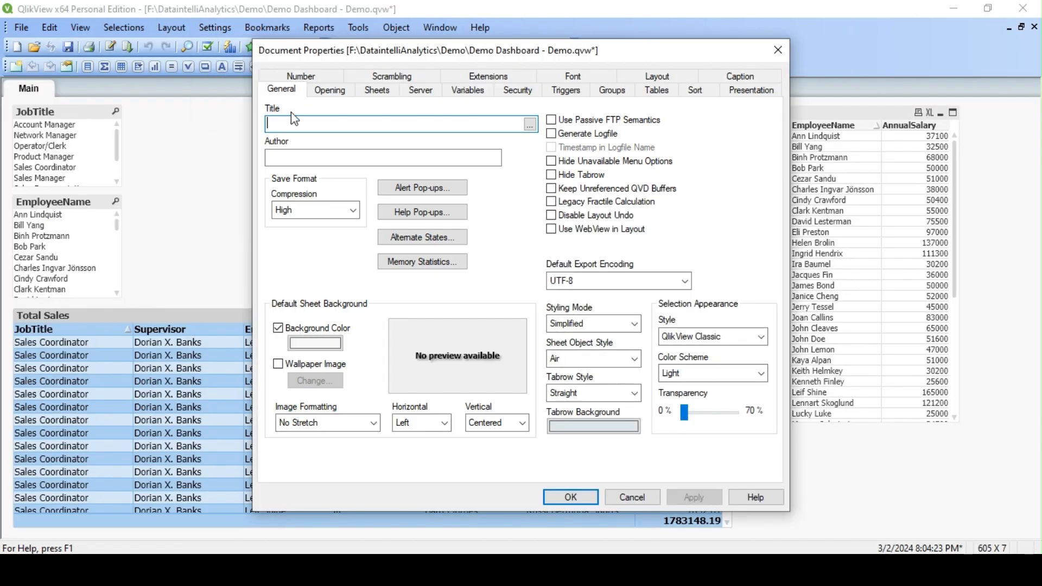
click(332, 91)
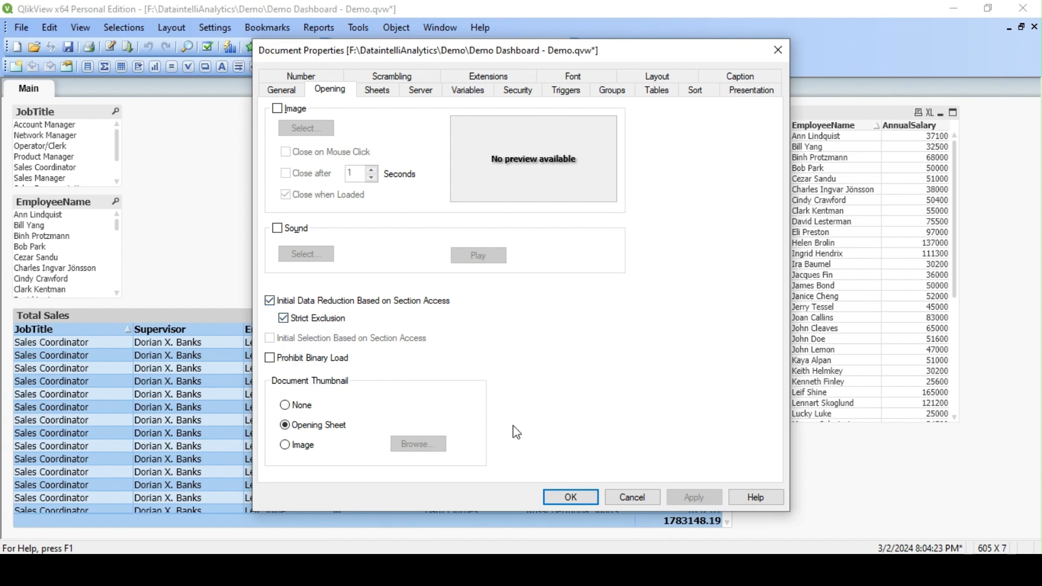
click(572, 500)
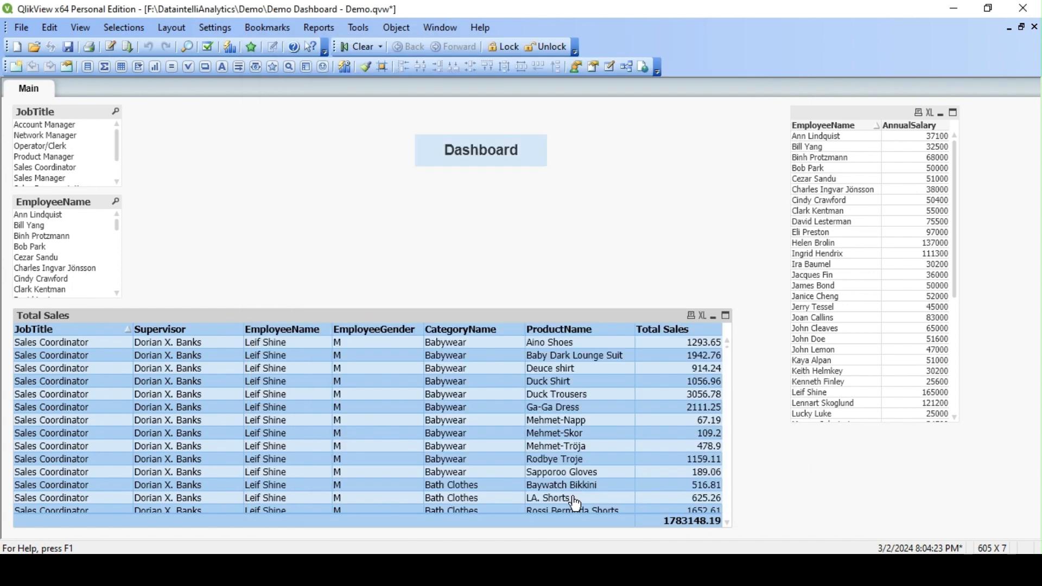
Step: Reopen the load script and highlight the Section Access inline LOAD block for review
click(108, 47)
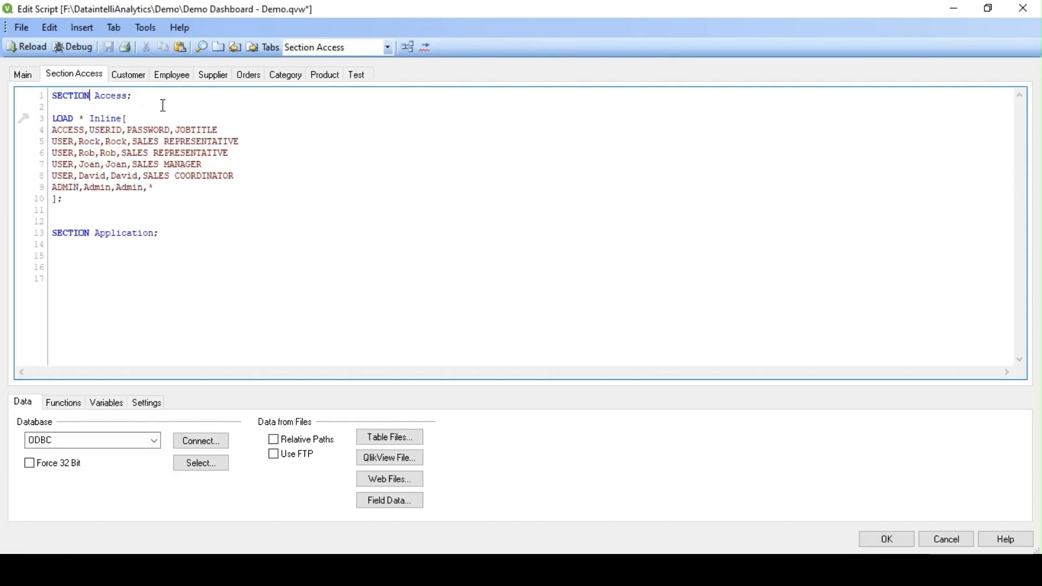
drag(96, 209, 45, 125)
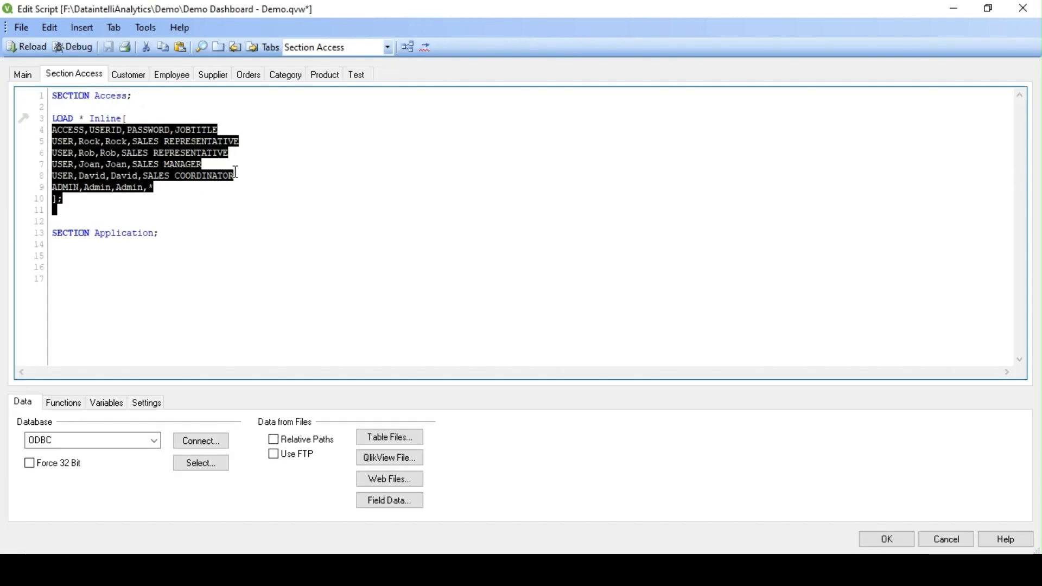
drag(79, 208, 52, 119)
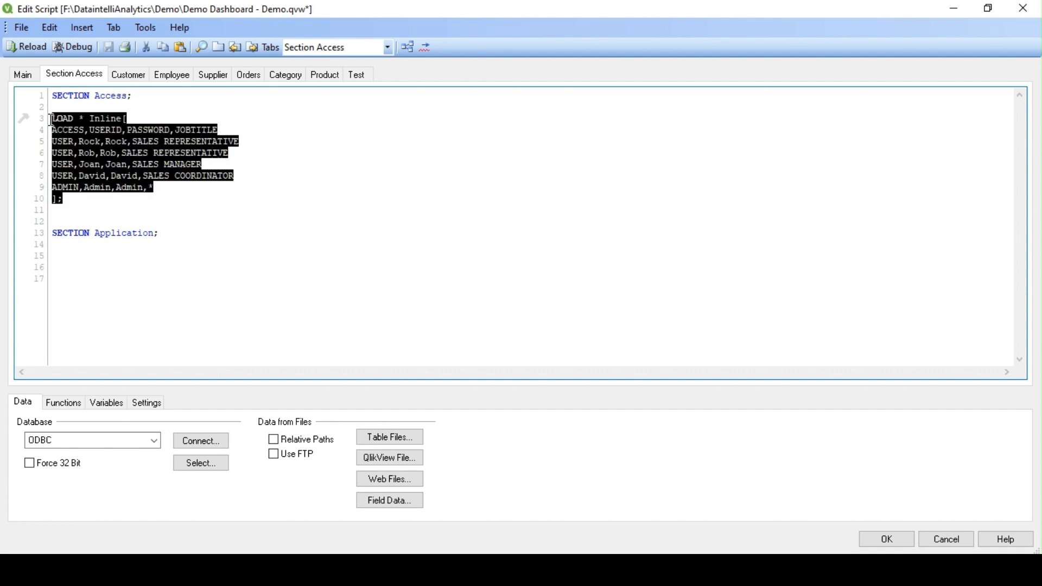
click(192, 188)
drag(79, 206, 52, 119)
click(87, 202)
drag(72, 203, 47, 122)
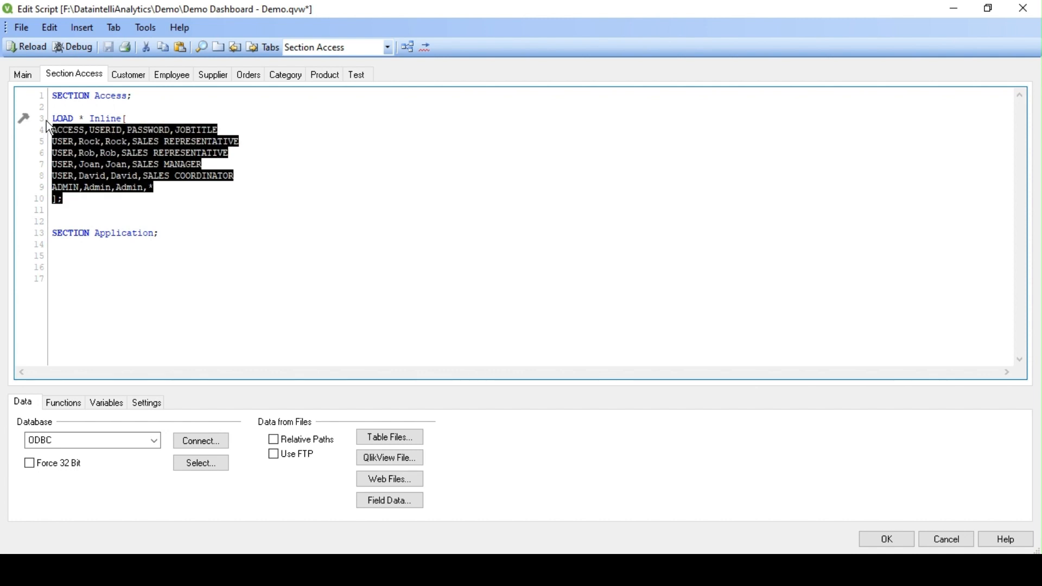
click(242, 205)
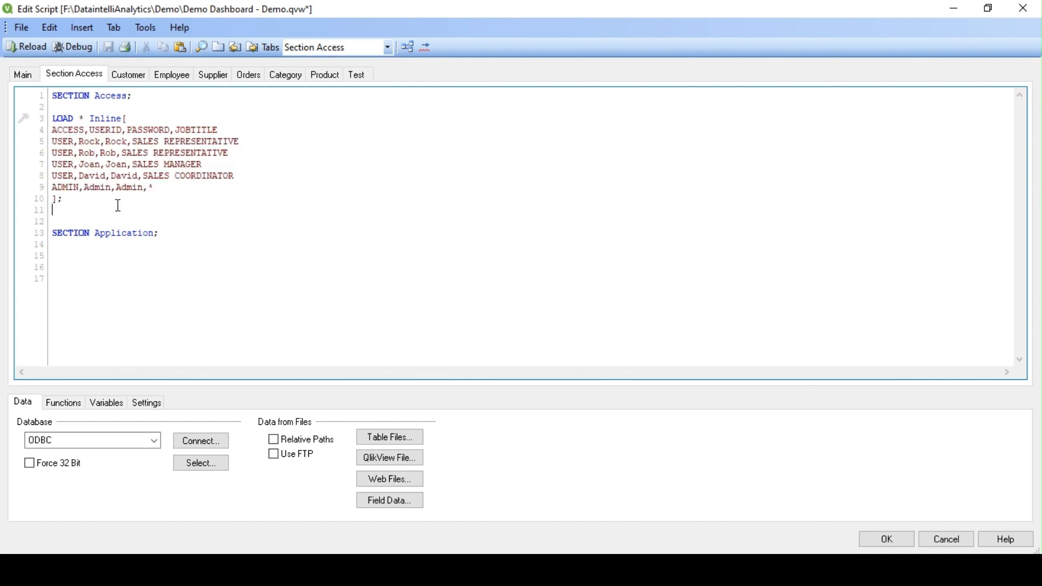
drag(76, 209, 52, 118)
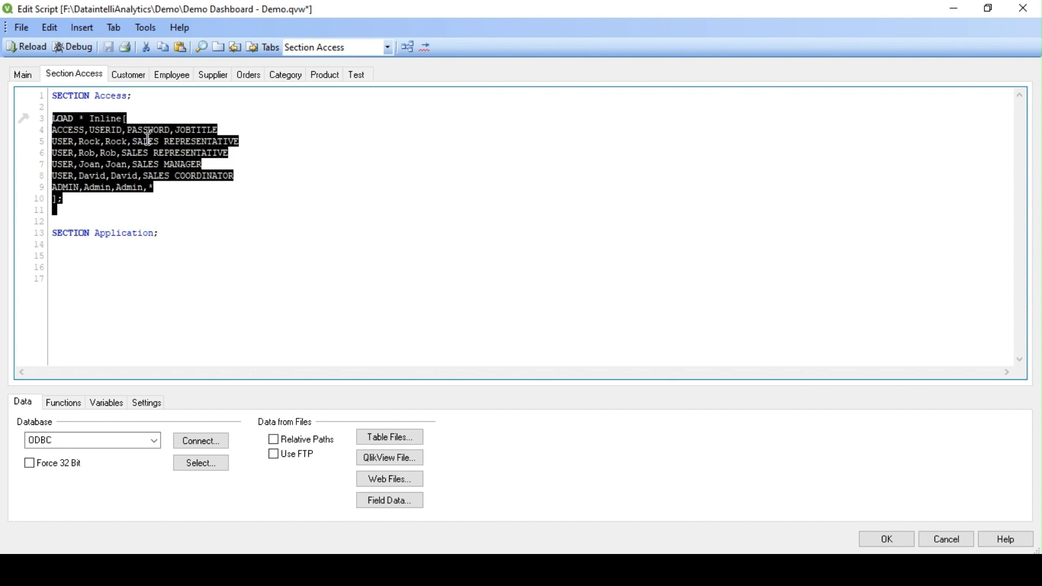
click(114, 119)
Step: Highlight the LOAD * Inline[ line and the JOBTITLE header field
double_click(101, 116)
double_click(147, 120)
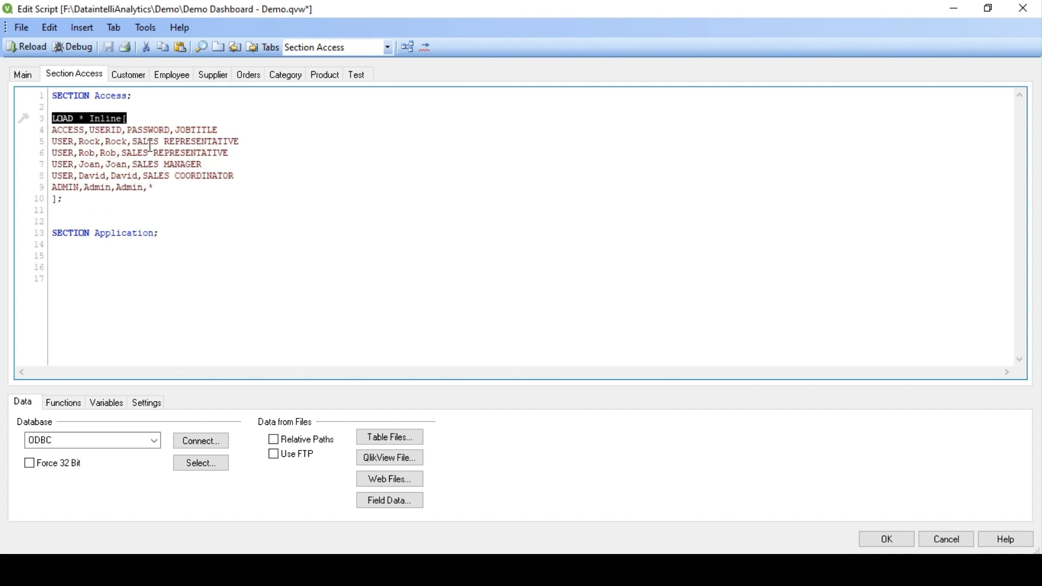
click(127, 208)
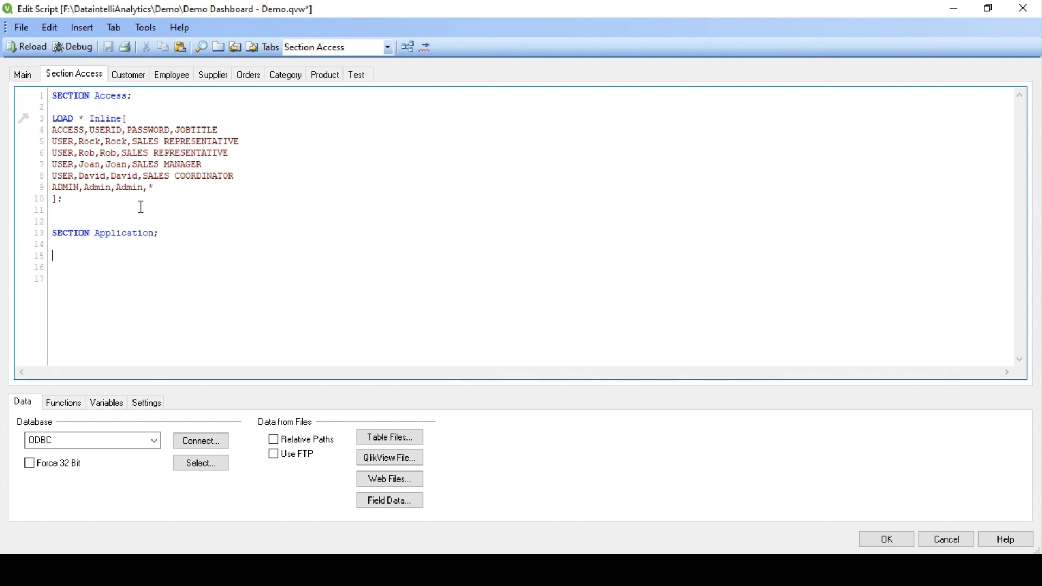
double_click(200, 127)
click(140, 75)
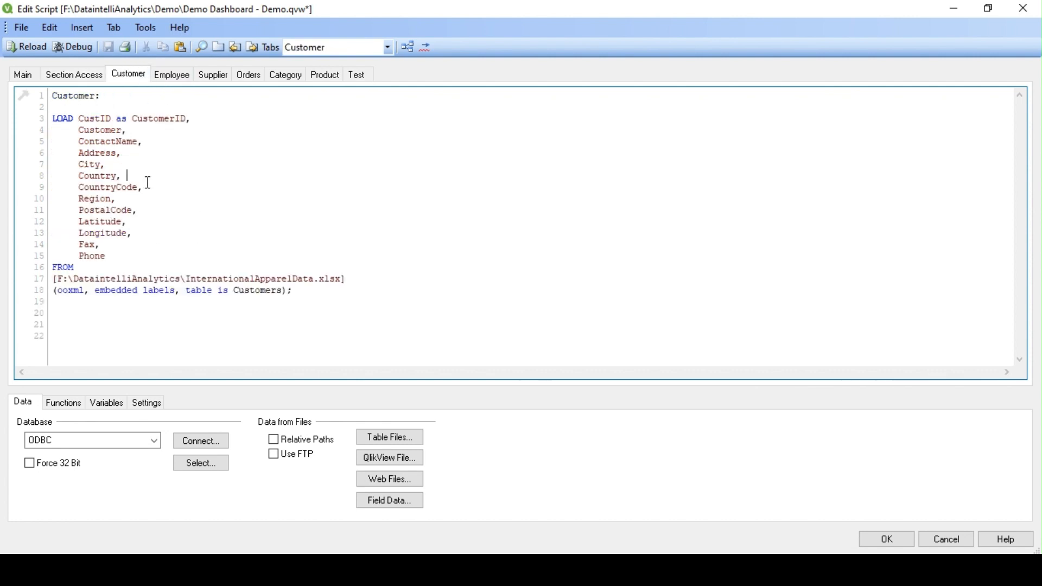
Step: Check the JOBTITLE alias in the Employee script, then return to Section Access
click(179, 77)
double_click(187, 211)
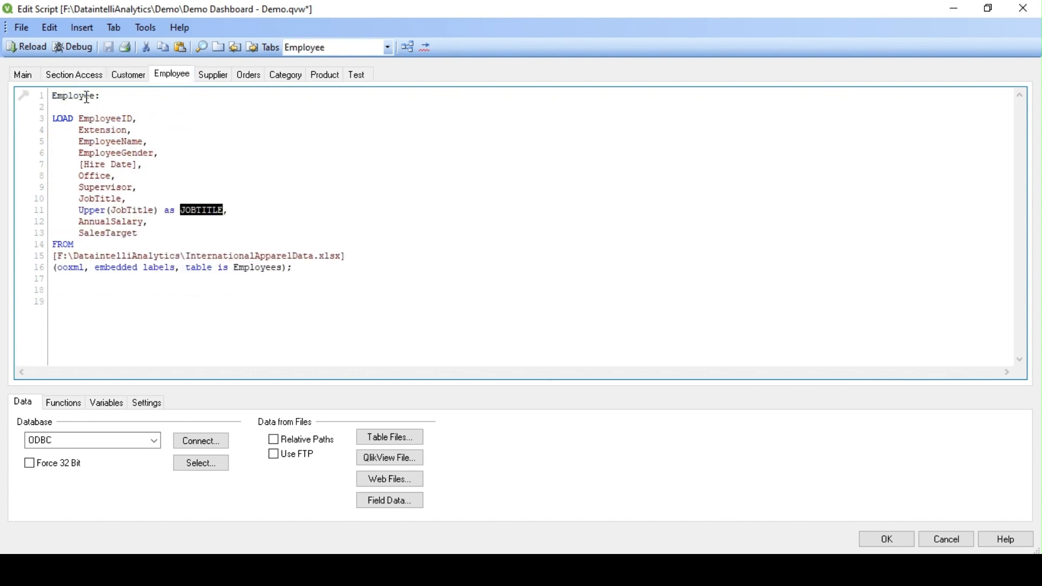
click(75, 76)
click(115, 137)
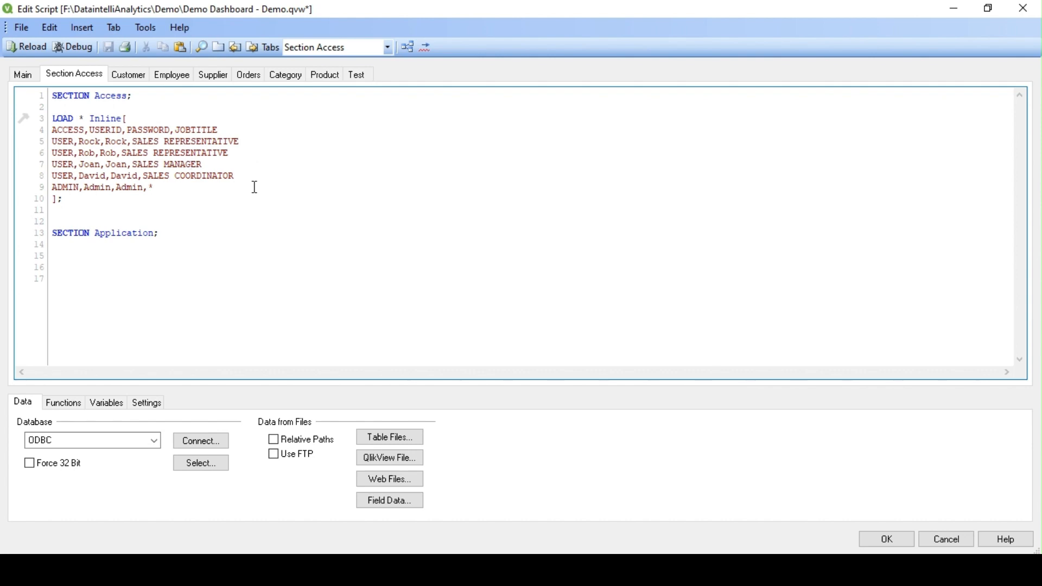
Step: Reload the script, save the Demo Dashboard document, and close QlikView
click(25, 47)
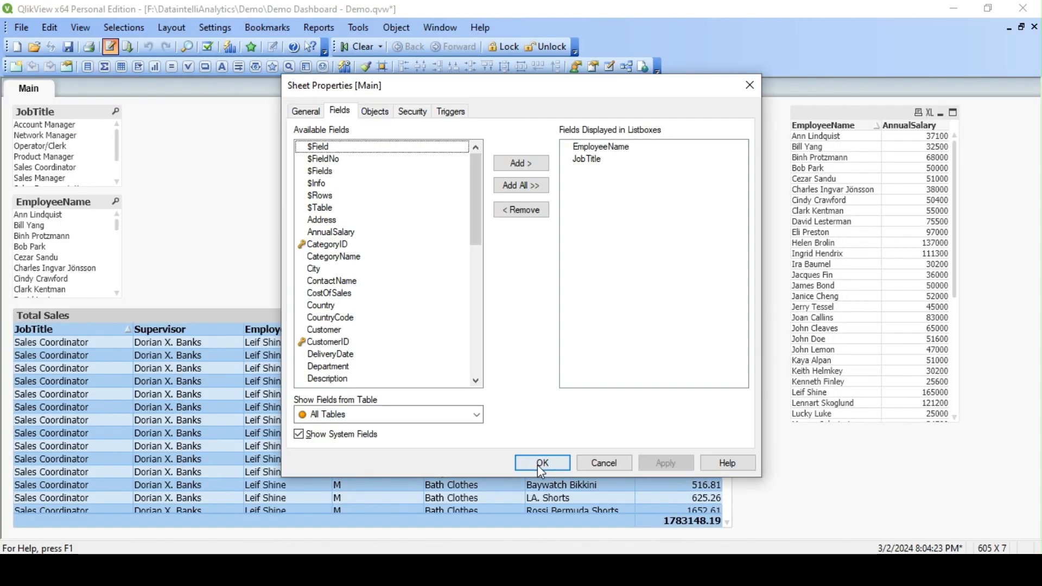
click(538, 463)
click(69, 47)
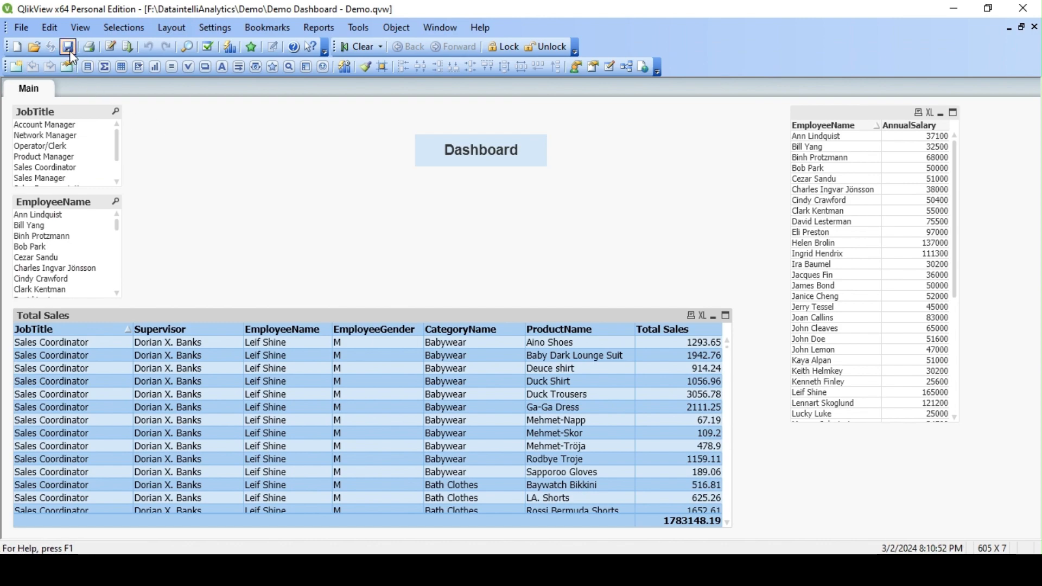
click(1026, 12)
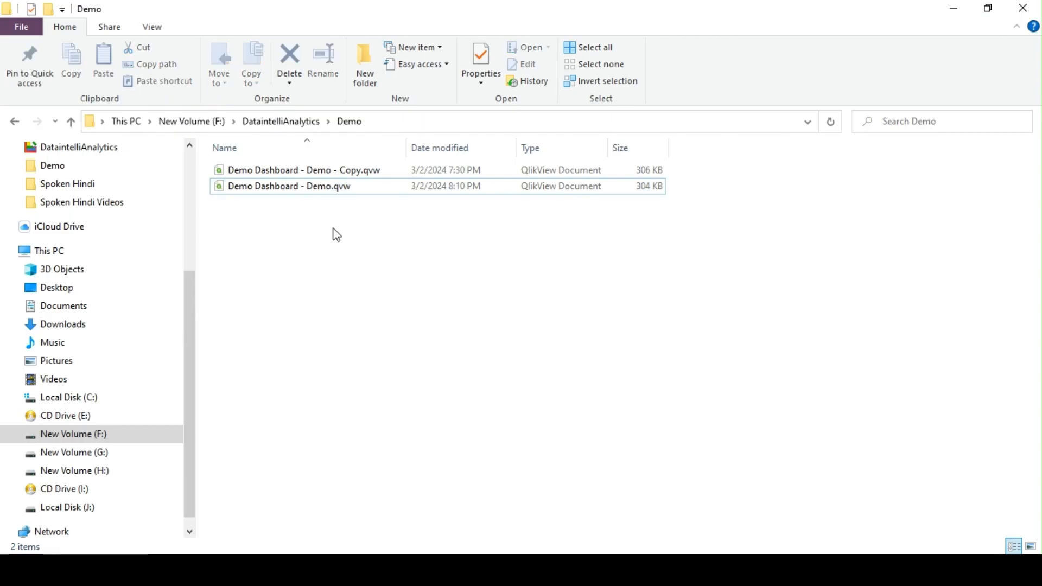
Step: Open Demo Dashboard - Demo.qvw with the sales representative's user ID and password, maximized
double_click(278, 187)
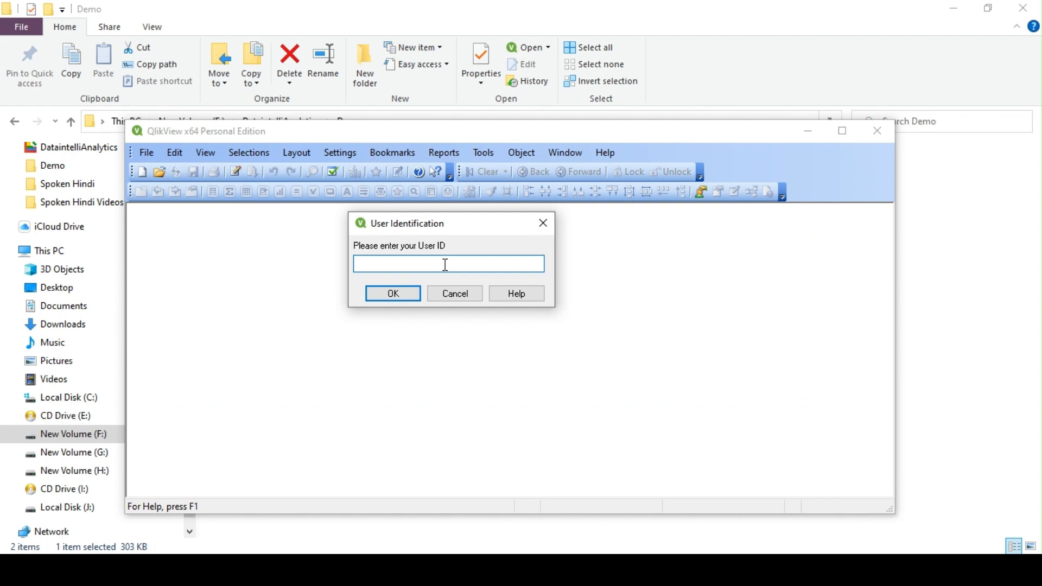
text(Rob)
key(Return)
text(123)
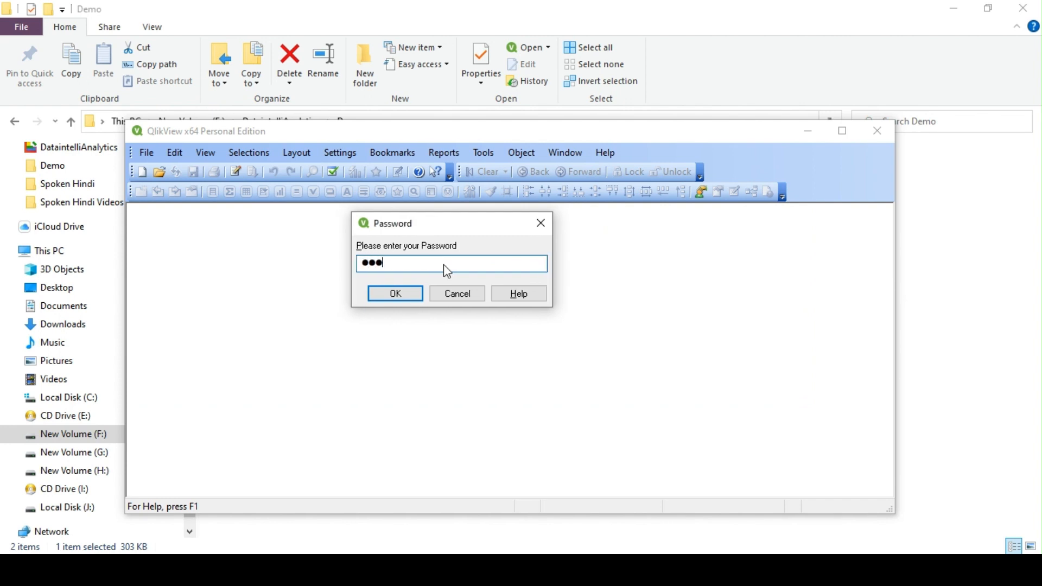
key(Return)
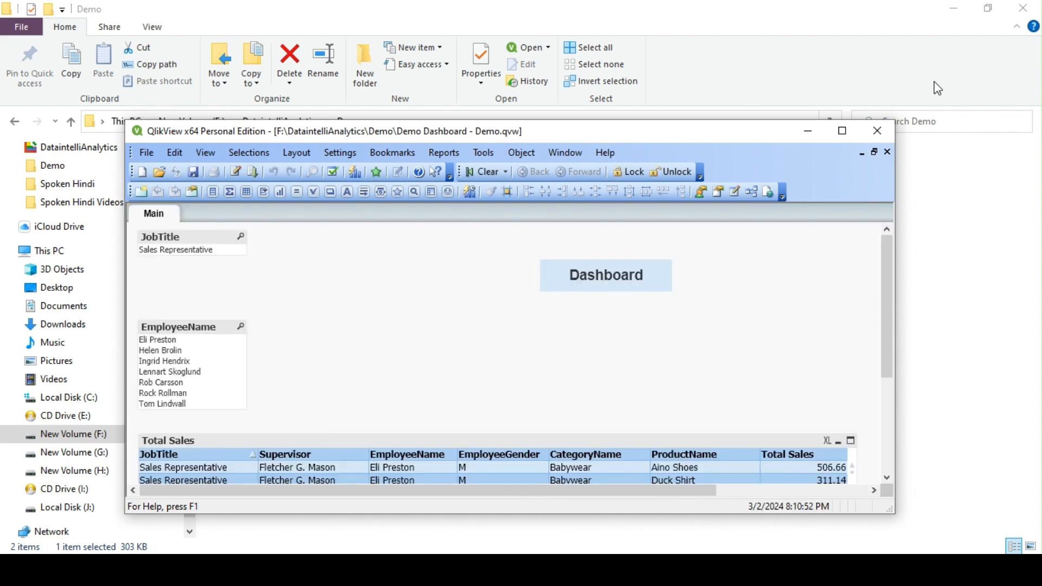
click(847, 132)
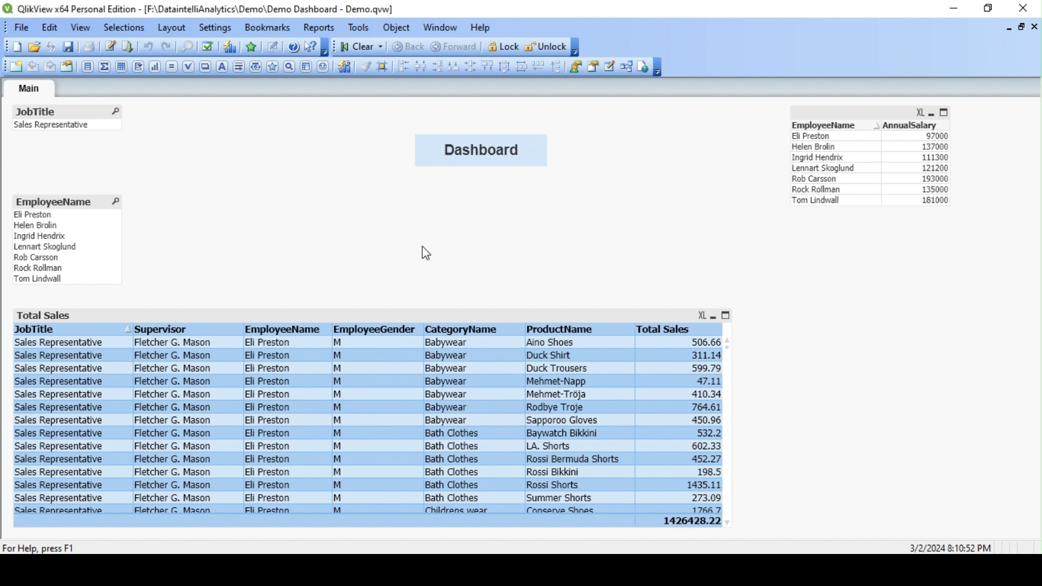
Step: Find REPRESENTATIVE in the Notepad++ access user list to compare against the dashboard
click(205, 570)
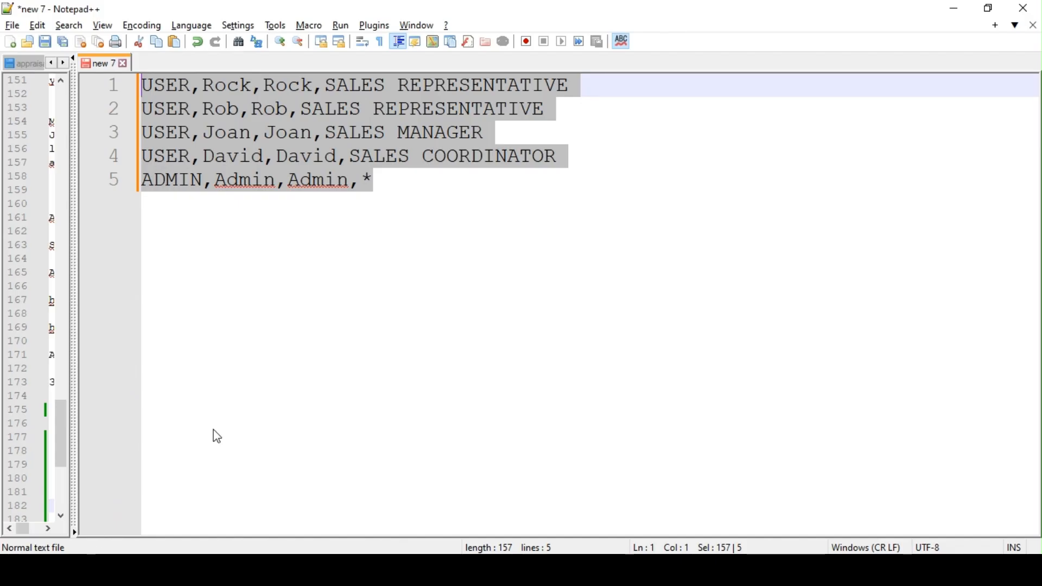
click(239, 136)
click(219, 113)
double_click(458, 102)
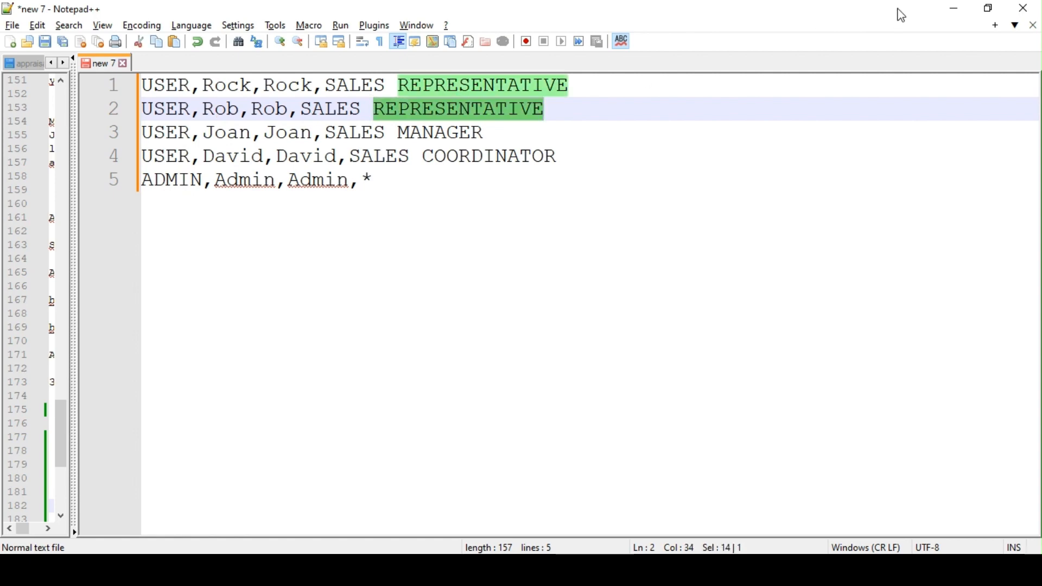
click(307, 569)
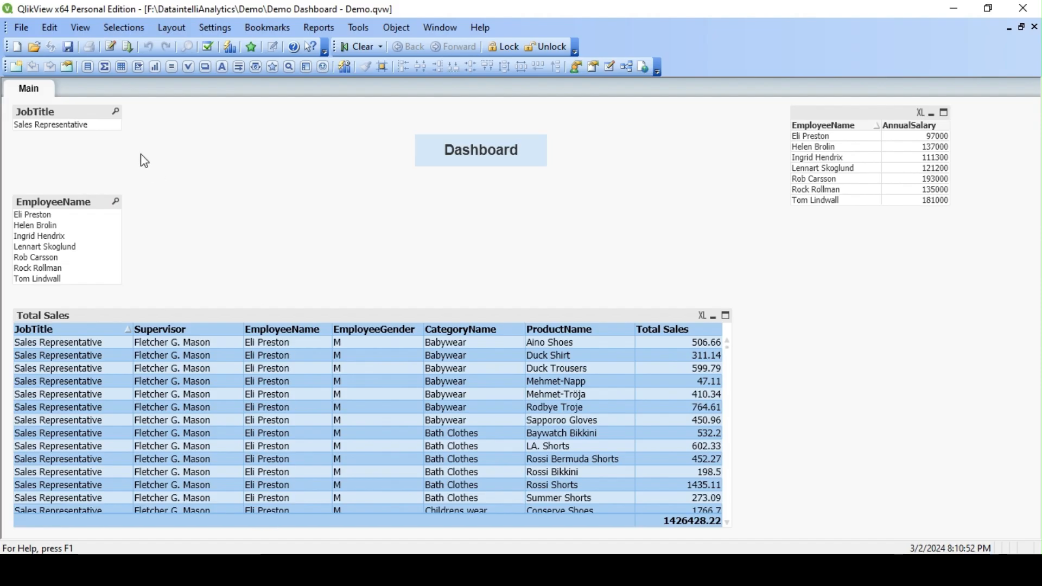
Step: Check that the JobTitle and EmployeeName lists and Total Sales table hold only Sales Representative data
click(83, 112)
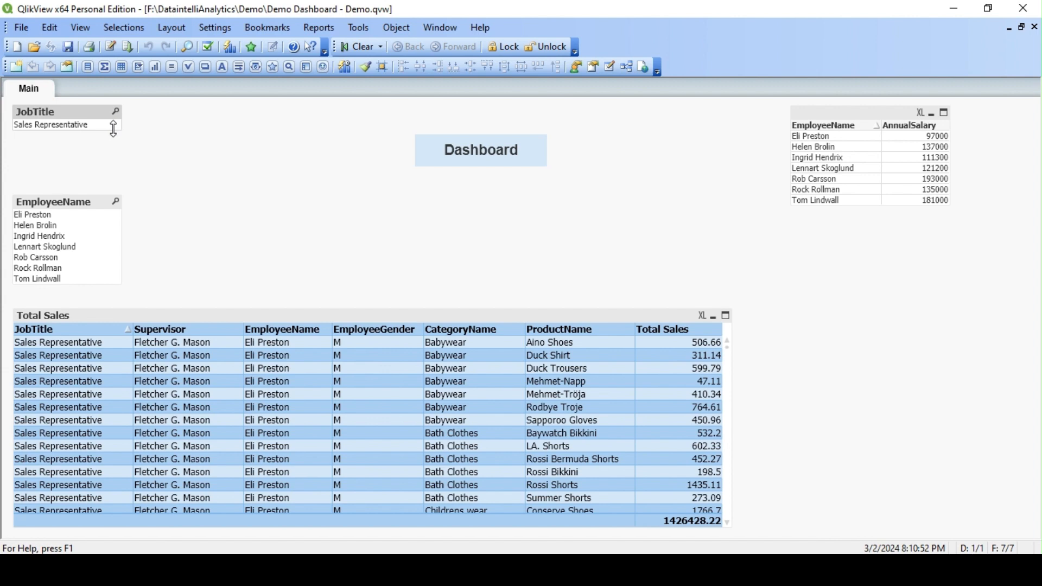
click(86, 207)
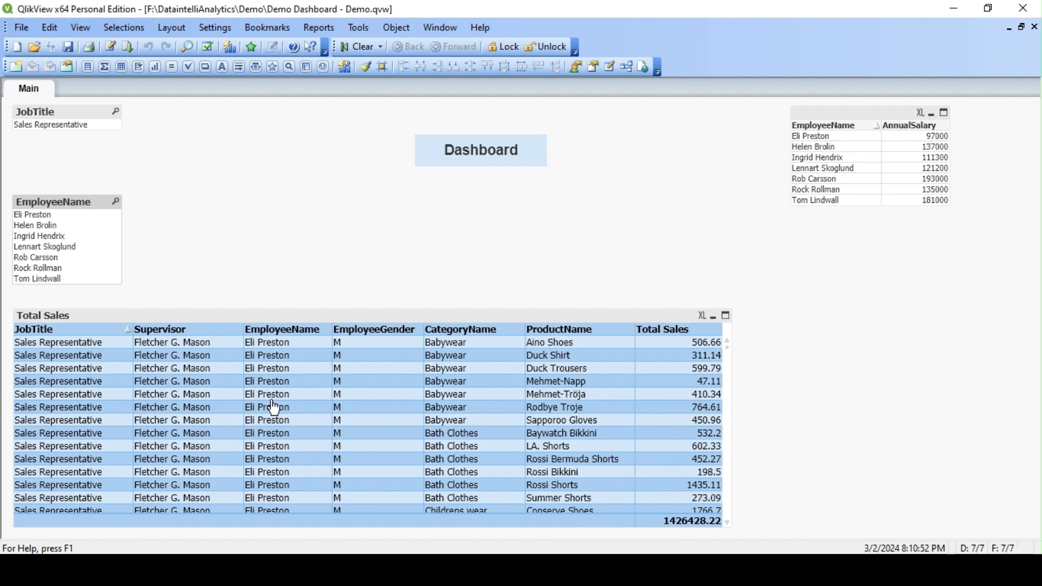
scroll(269, 407, down, 4)
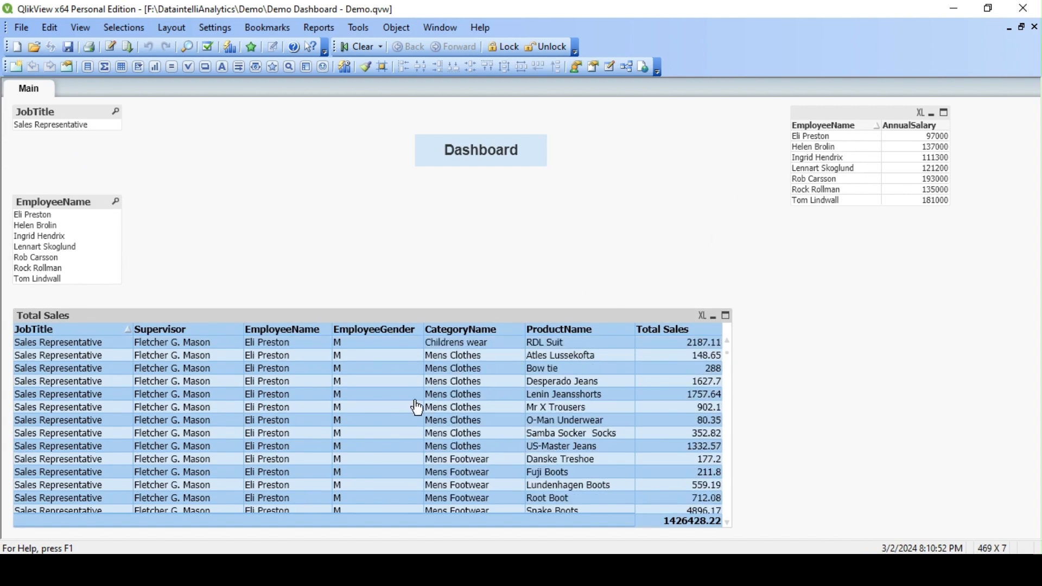
scroll(412, 412, down, 12)
scroll(307, 330, down, 7)
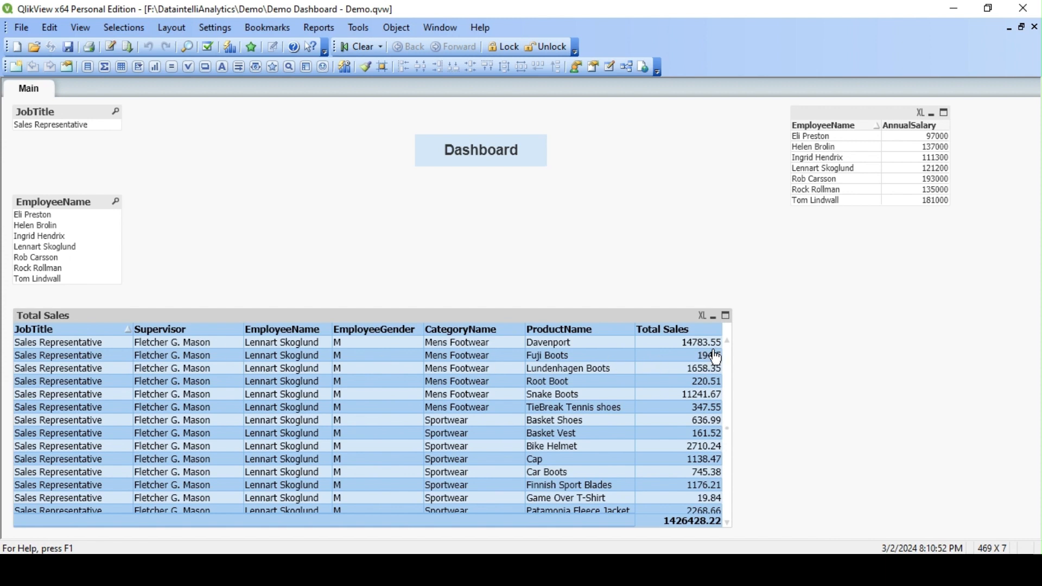
click(733, 449)
drag(733, 449, 733, 371)
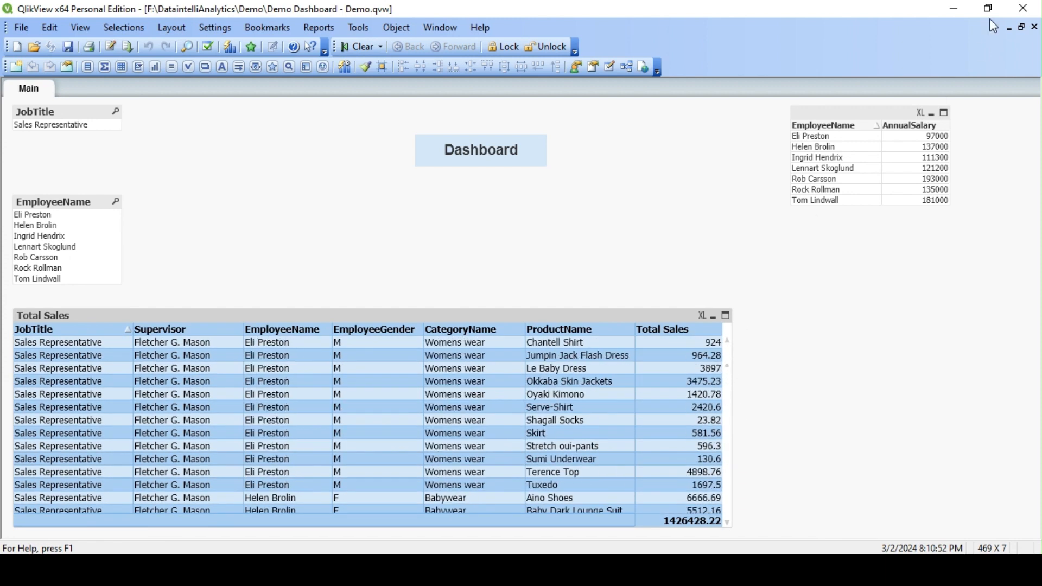
Step: Close QlikView and bring the Demo folder back in File Explorer
click(1025, 8)
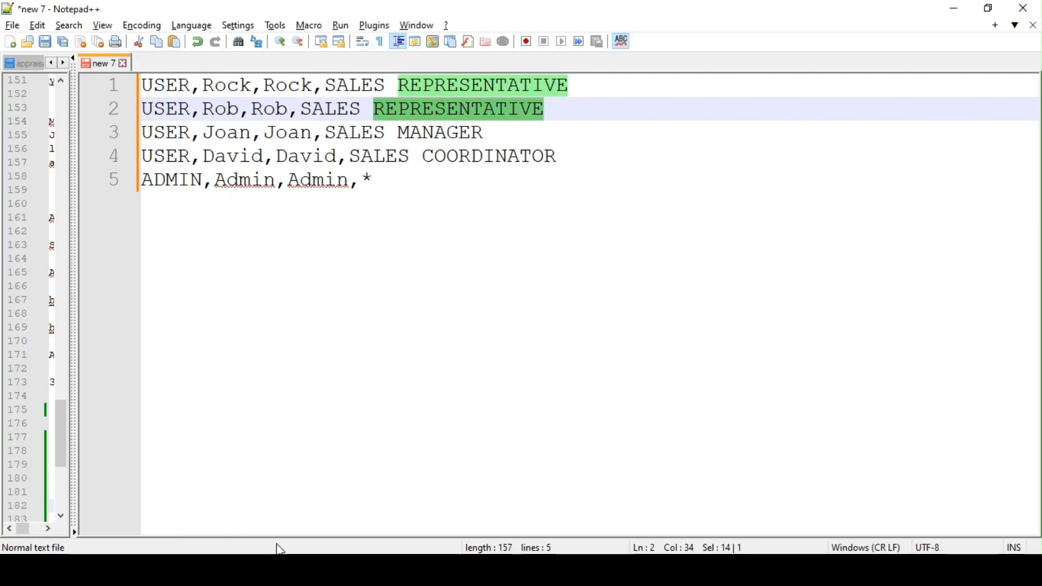
click(241, 570)
click(385, 495)
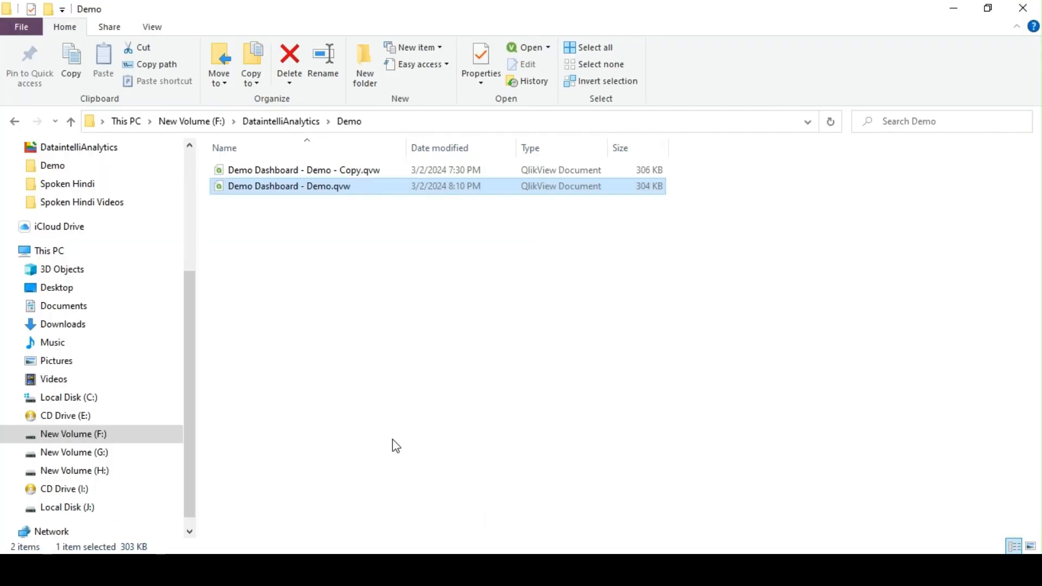
click(307, 241)
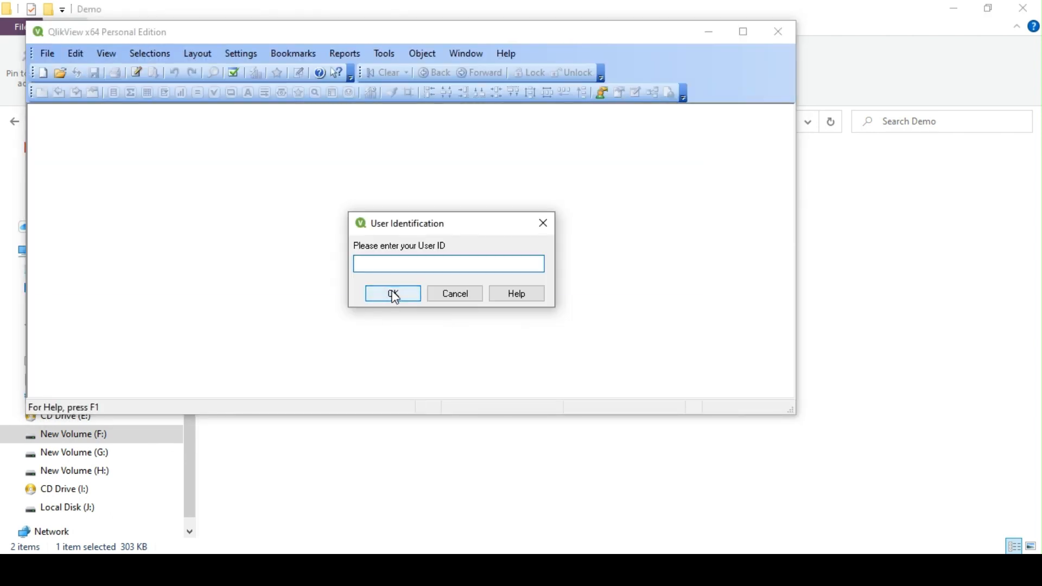
Step: Sign in to the Demo Dashboard with the administrator password and maximize the window
click(393, 294)
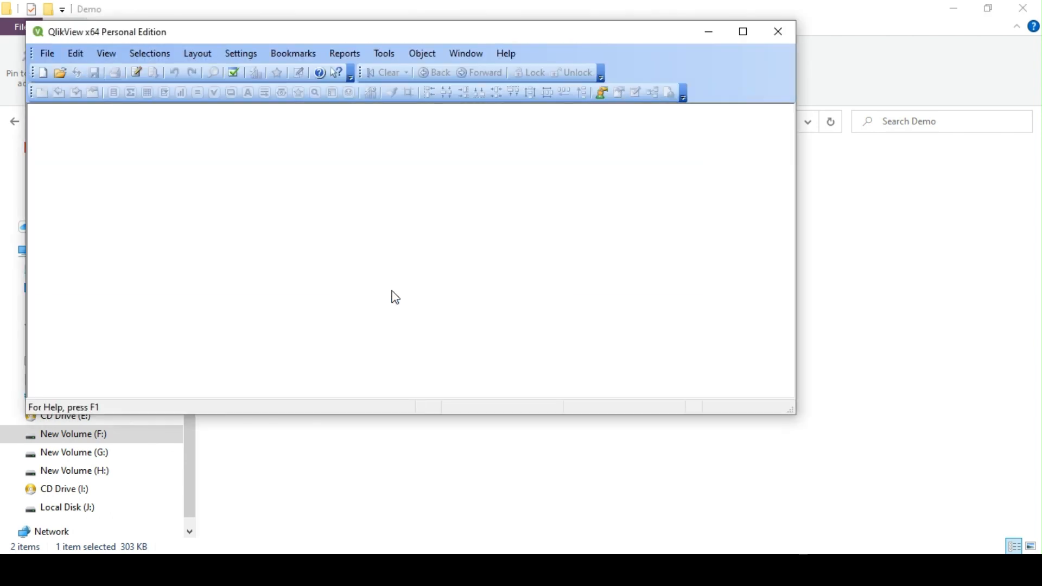
text(admi)
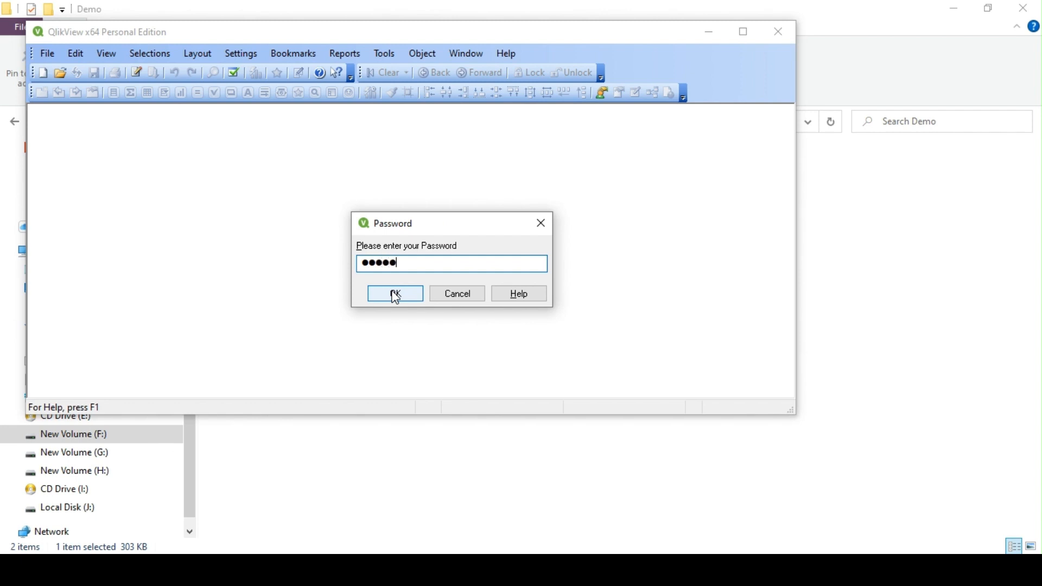
text(n)
click(395, 294)
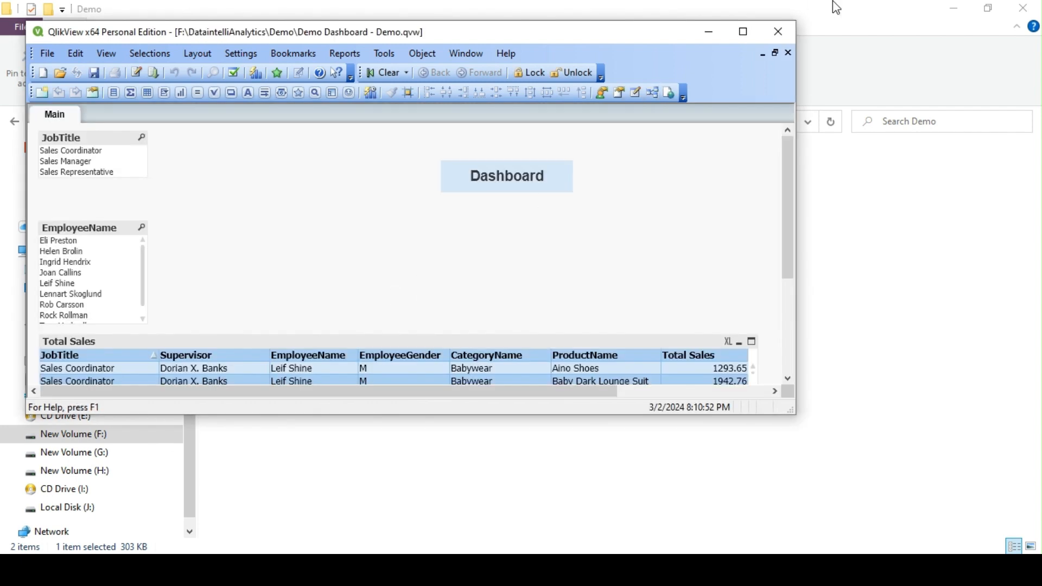
click(743, 31)
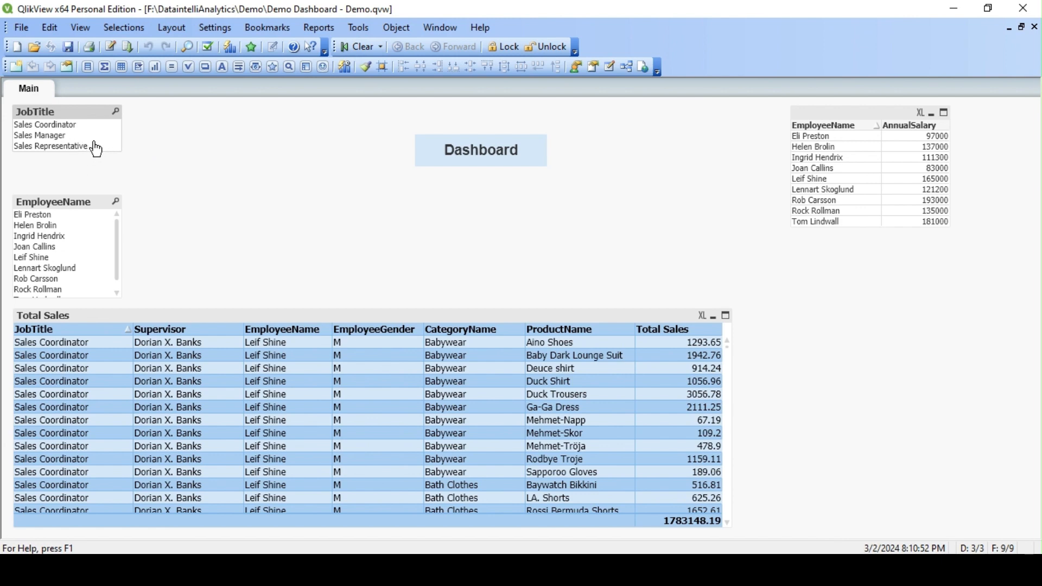
Step: Review the Total Sales table showing all three job titles (1783148.19), then close the dashboard
scroll(97, 390, down, 10)
scroll(105, 380, up, 10)
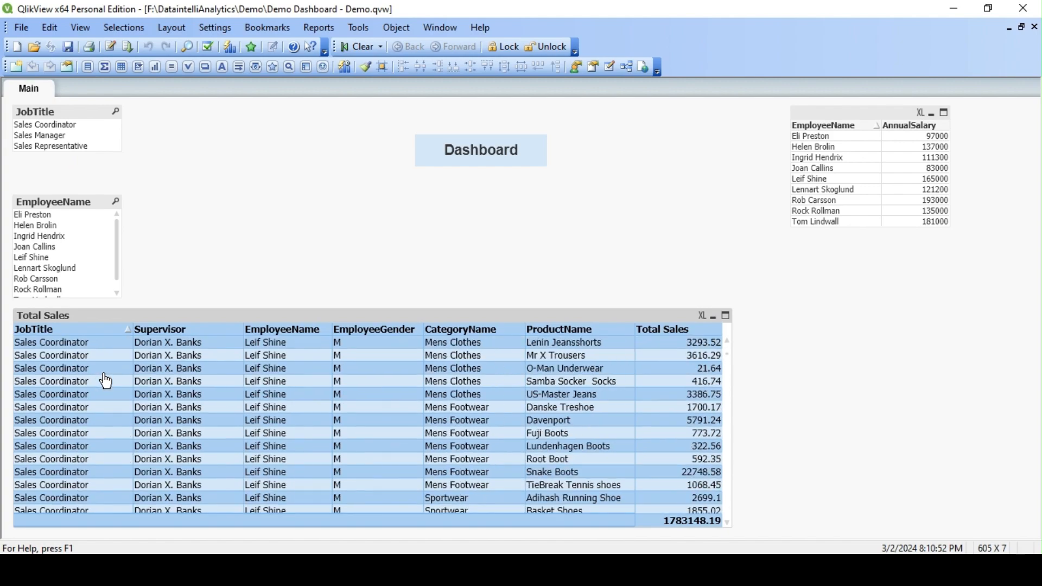
scroll(103, 379, down, 8)
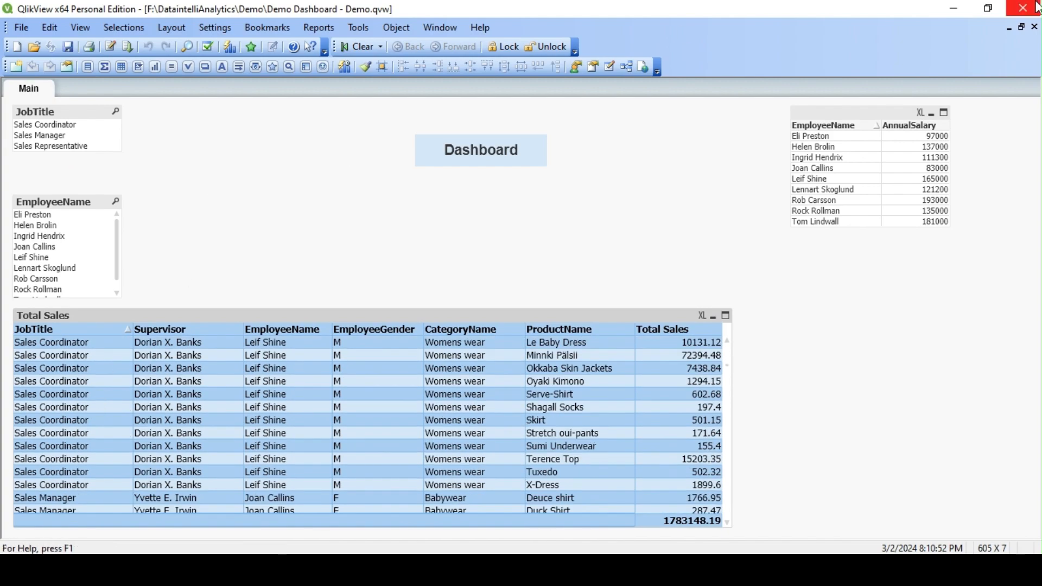
click(1029, 7)
Step: Reopen Demo Dashboard - Demo.qvw signed in with the sales manager's user ID and password
click(399, 245)
double_click(302, 189)
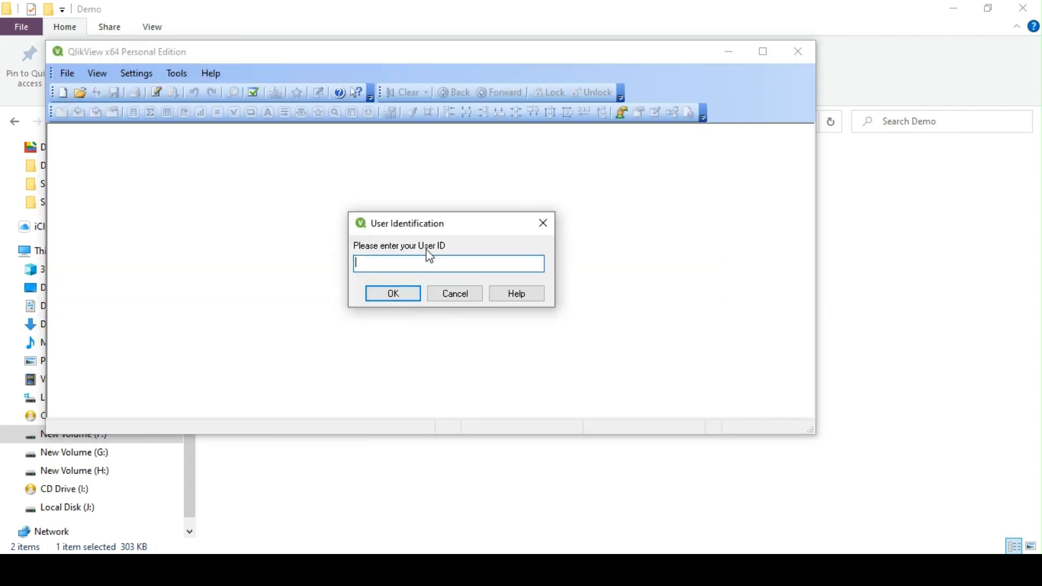
text(id)
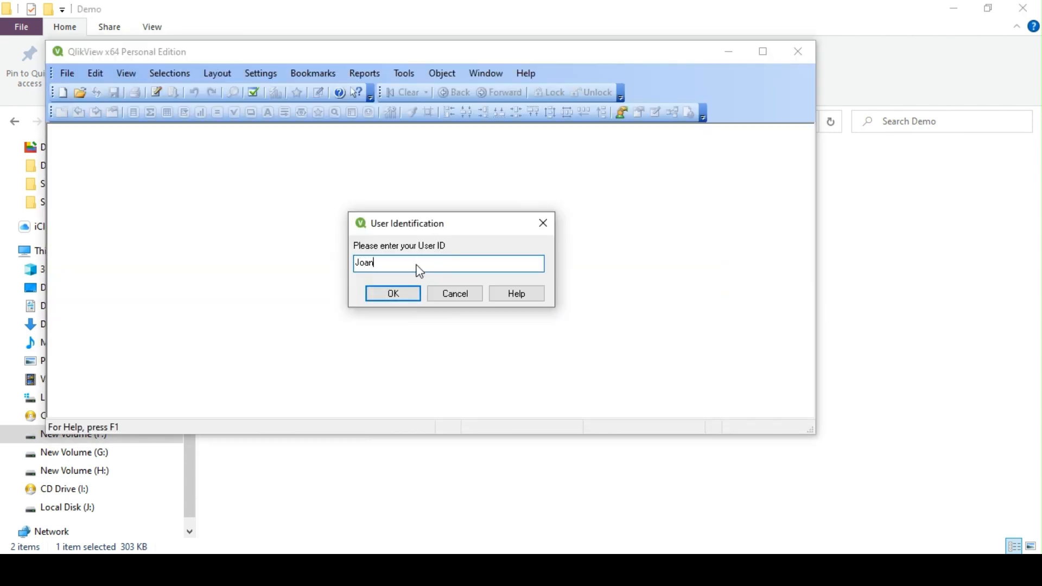
key(Return)
text(●)
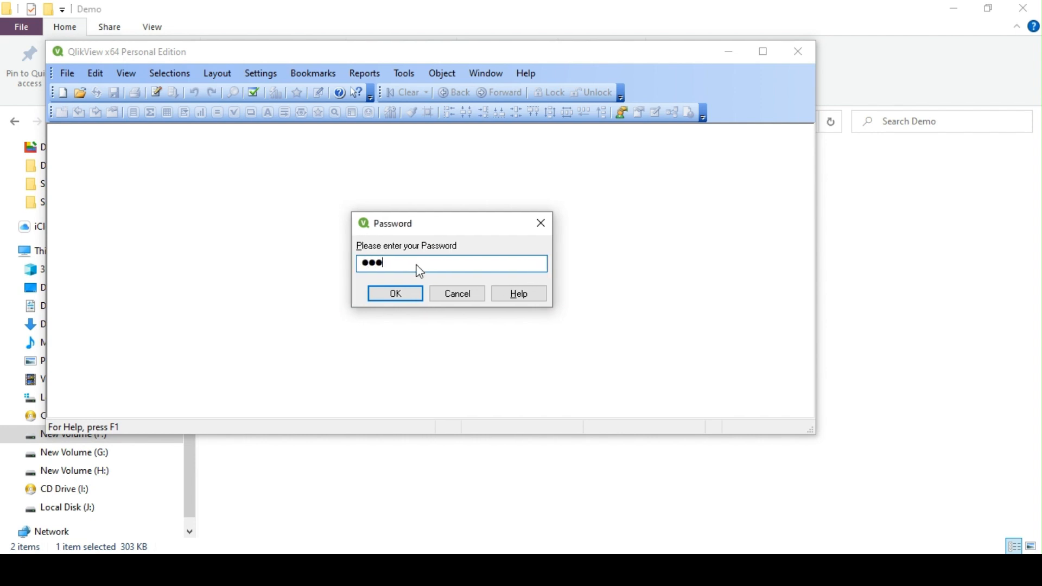
text(●●●)
key(Return)
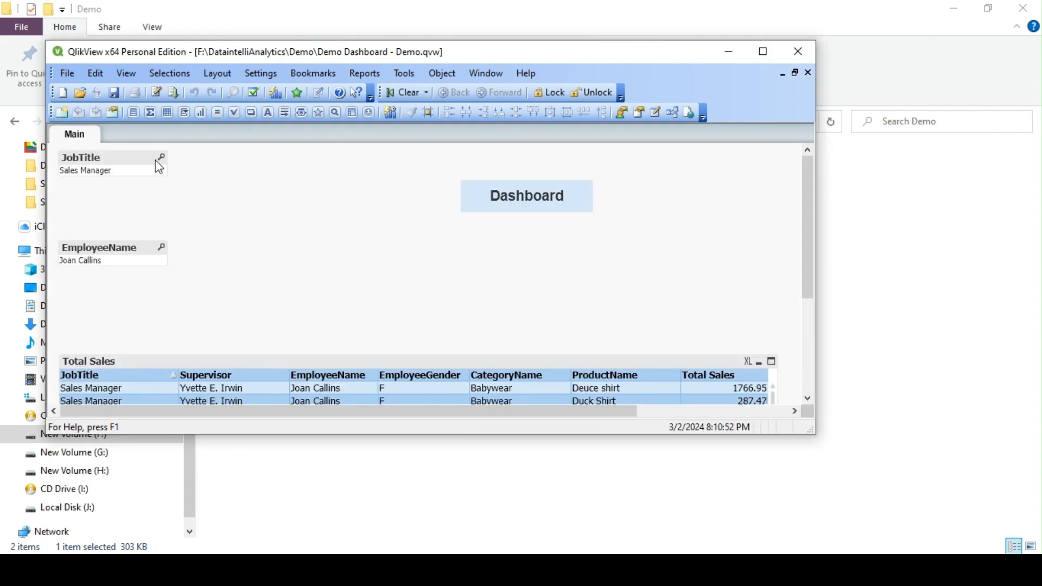
Step: Maximize the dashboard and review the single Sales Manager's sales, totalling 99581.64
click(763, 51)
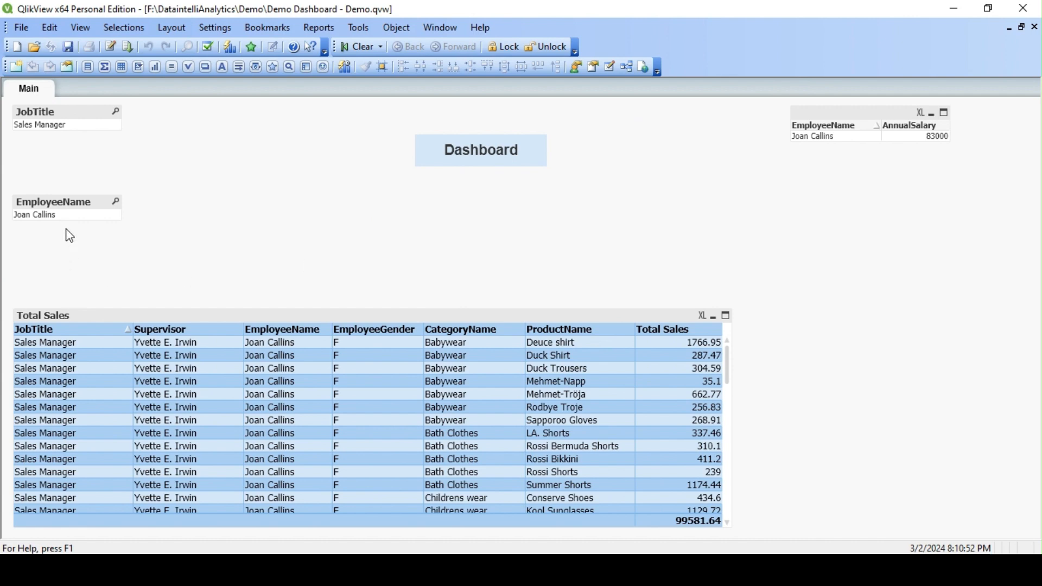
scroll(313, 448, down, 2)
scroll(313, 447, down, 5)
scroll(121, 416, up, 3)
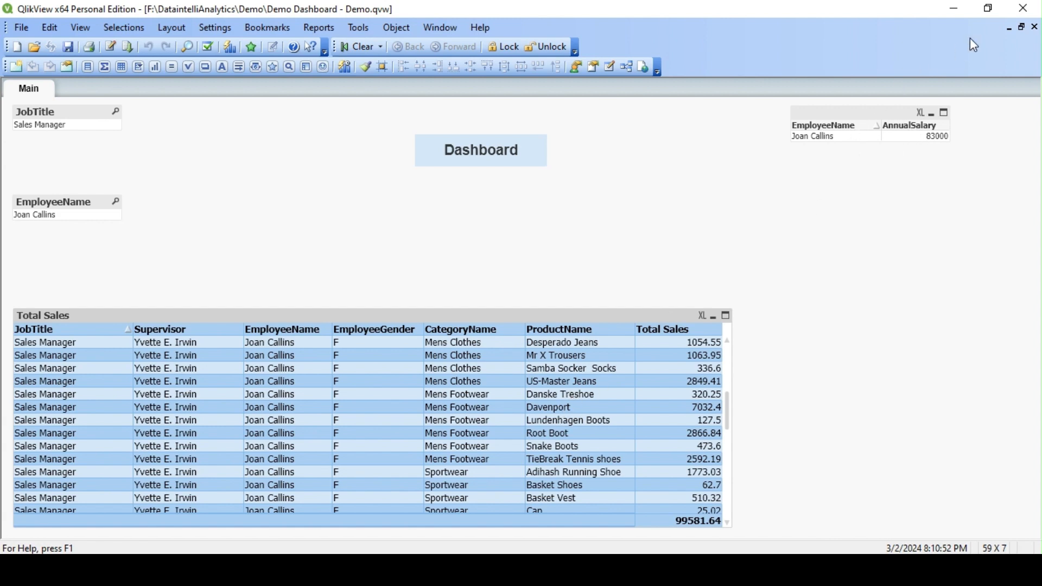
Step: In the load script, append an OMIT column to the Section Access header
click(113, 48)
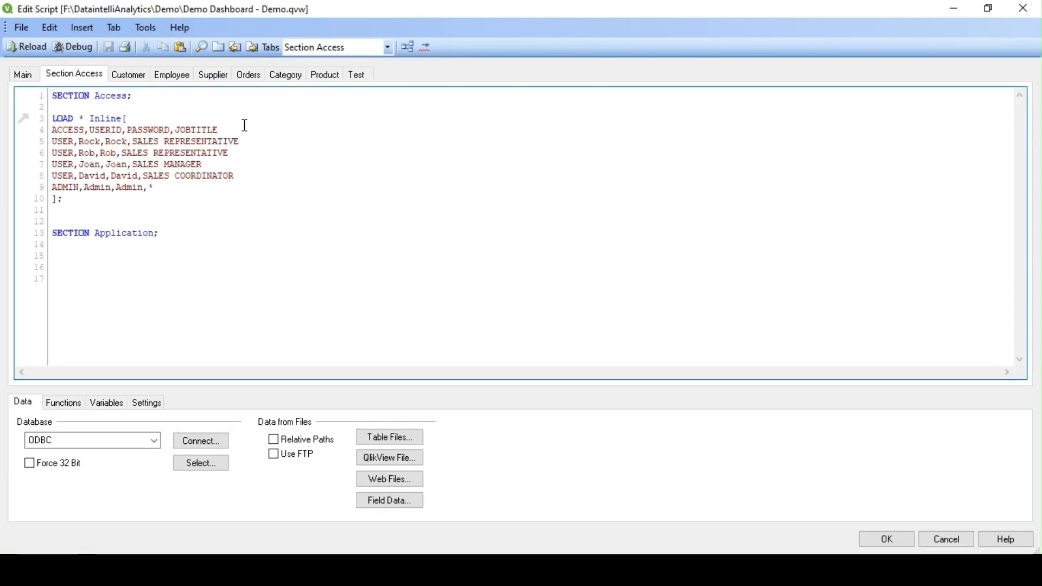
text(,OMIT)
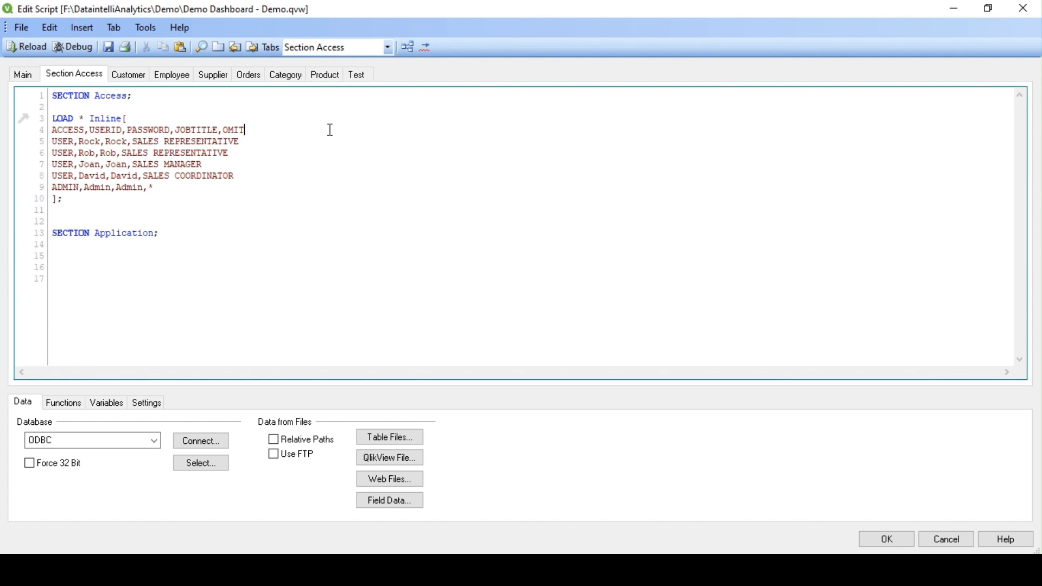
click(285, 138)
Step: Add 'AnnualSalary as ANNUALSALARY,' below AnnualSalary in the Employee LOAD
click(172, 75)
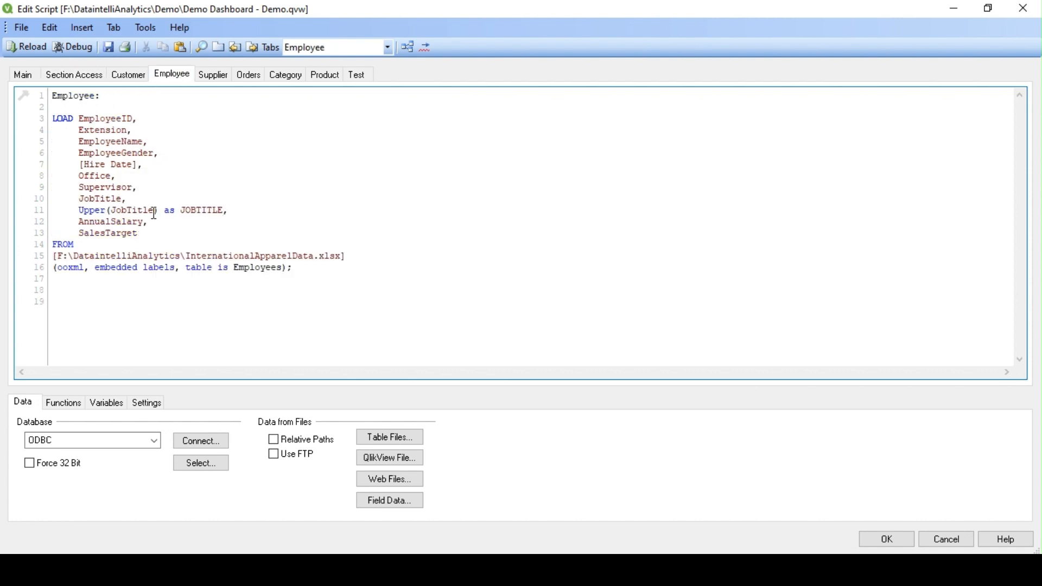
double_click(122, 222)
key(ctrl+c)
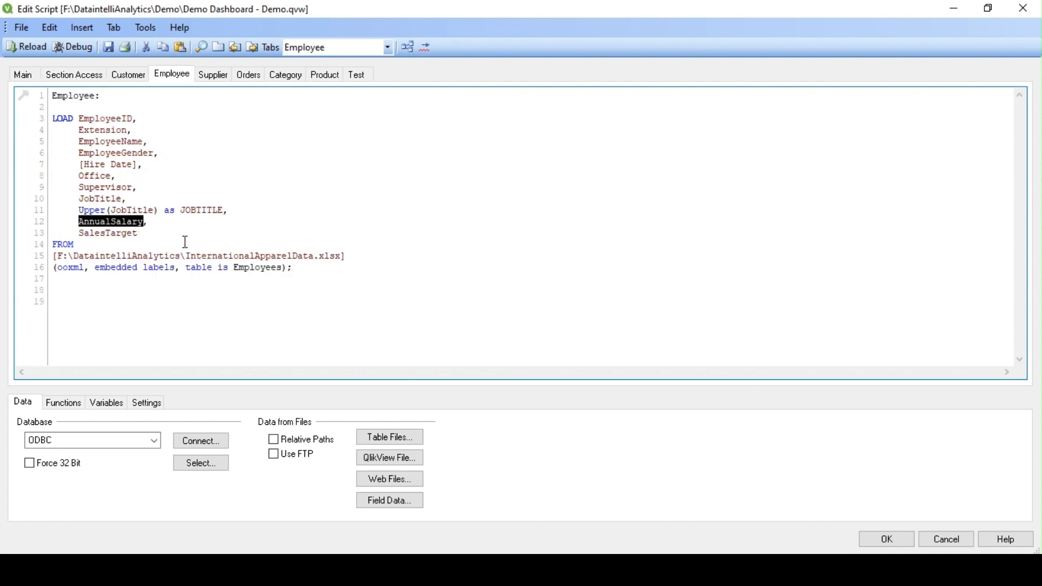
click(179, 222)
key(Return)
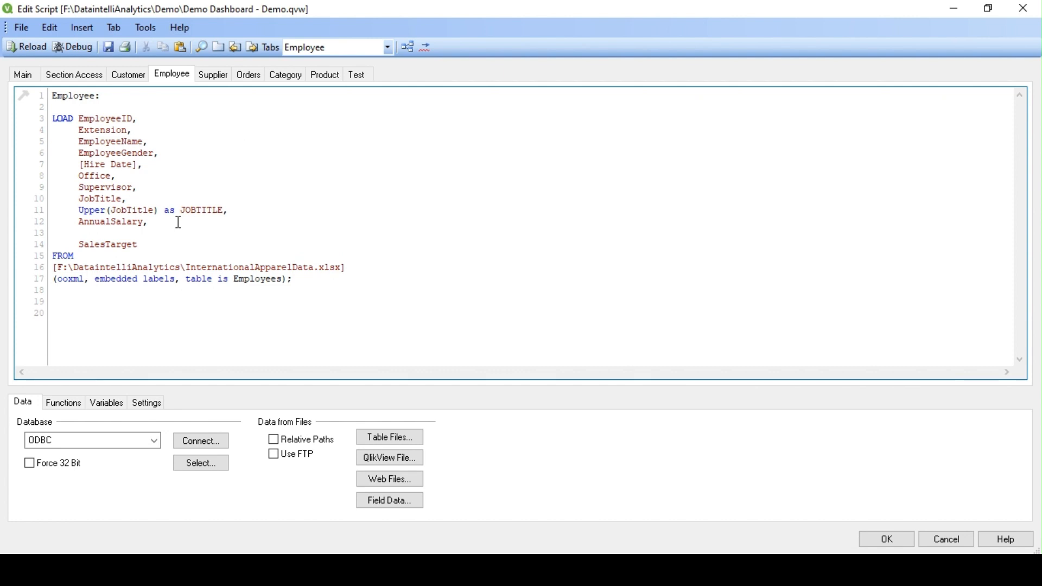
key(ctrl+v)
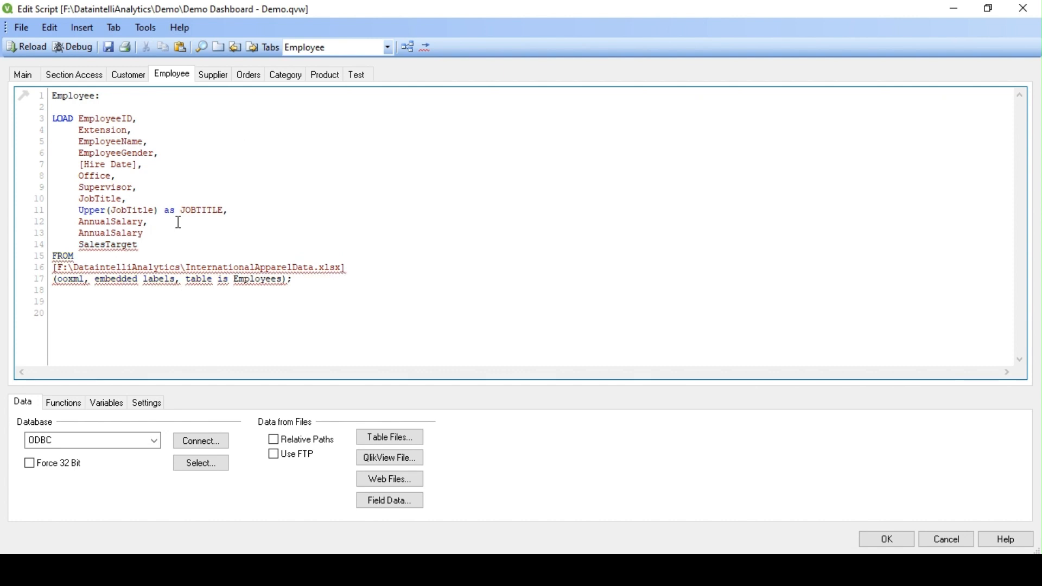
text(as ANNUALSALARY)
text(,)
double_click(195, 233)
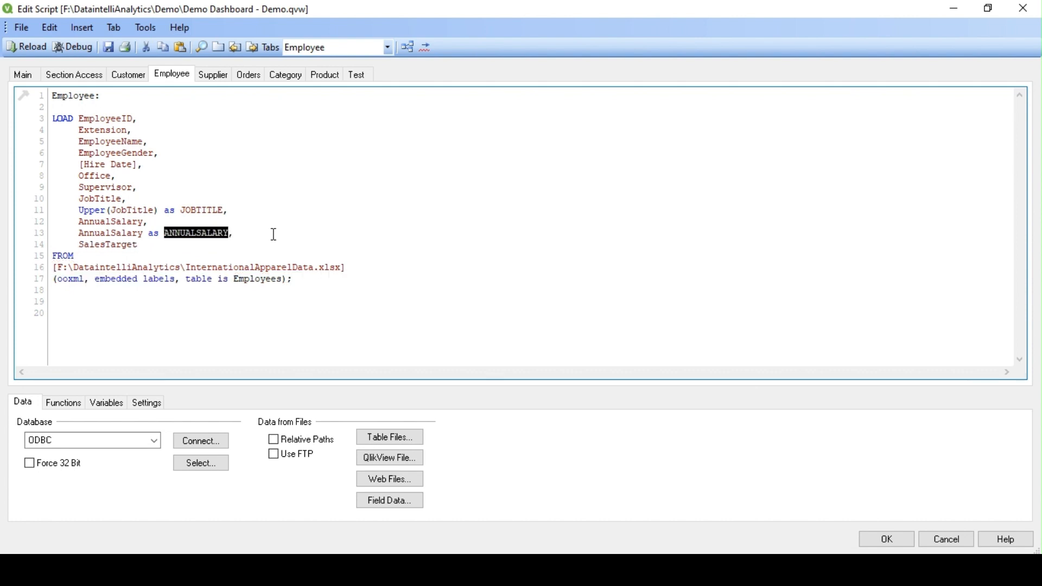
click(76, 76)
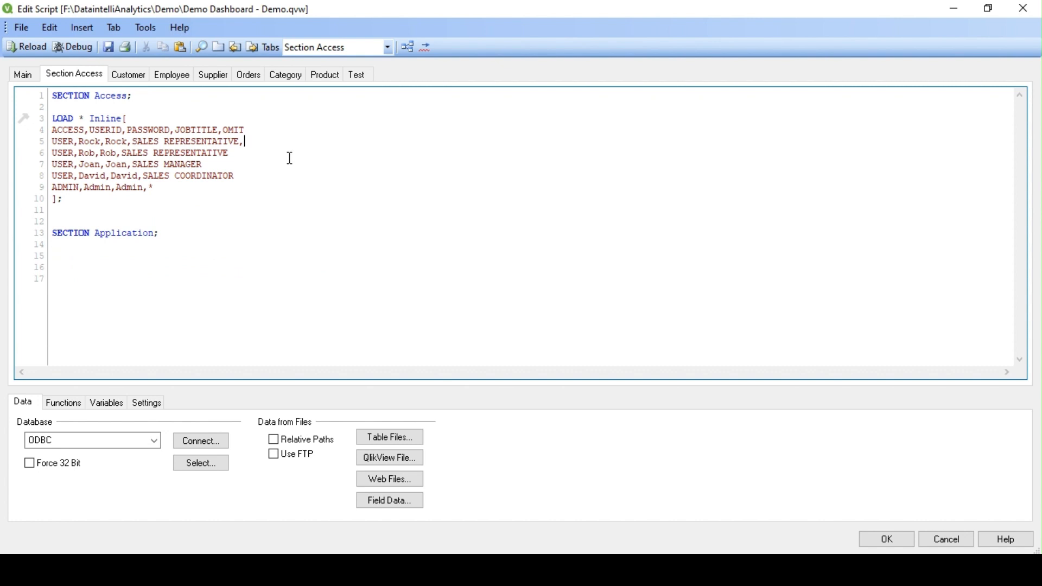
Step: Put AnnualSalary as the OMIT value on the SALES COORDINATOR and SALES MANAGER rows, removing the stray comma
click(267, 177)
key(ctrl+v)
click(263, 143)
key(BackSpace)
double_click(264, 176)
key(ctrl+c)
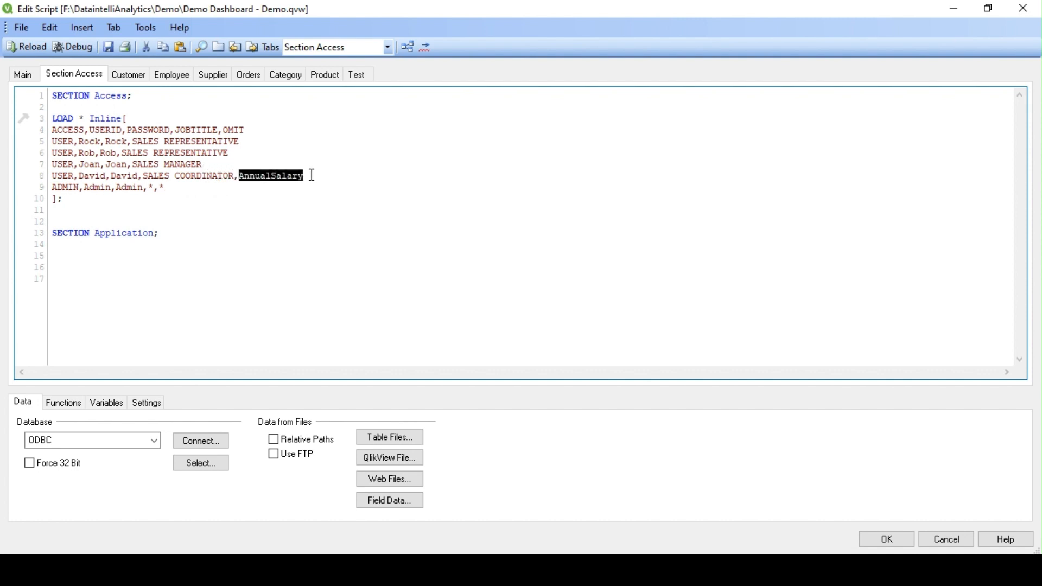
click(239, 163)
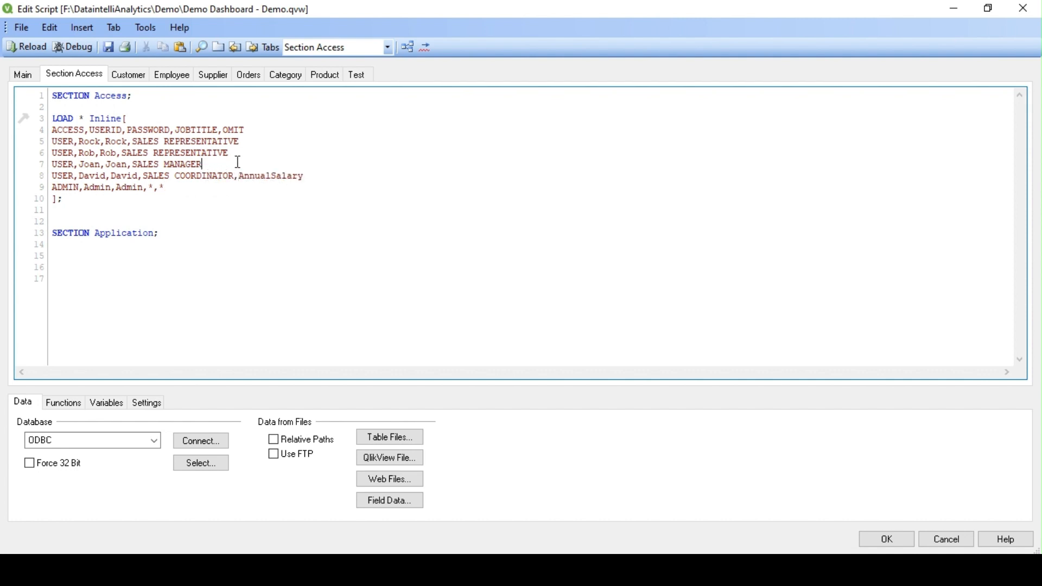
key(ctrl+v)
Step: Replace both omitted values with the ANNUALSALARY alias from the Employee script
click(173, 76)
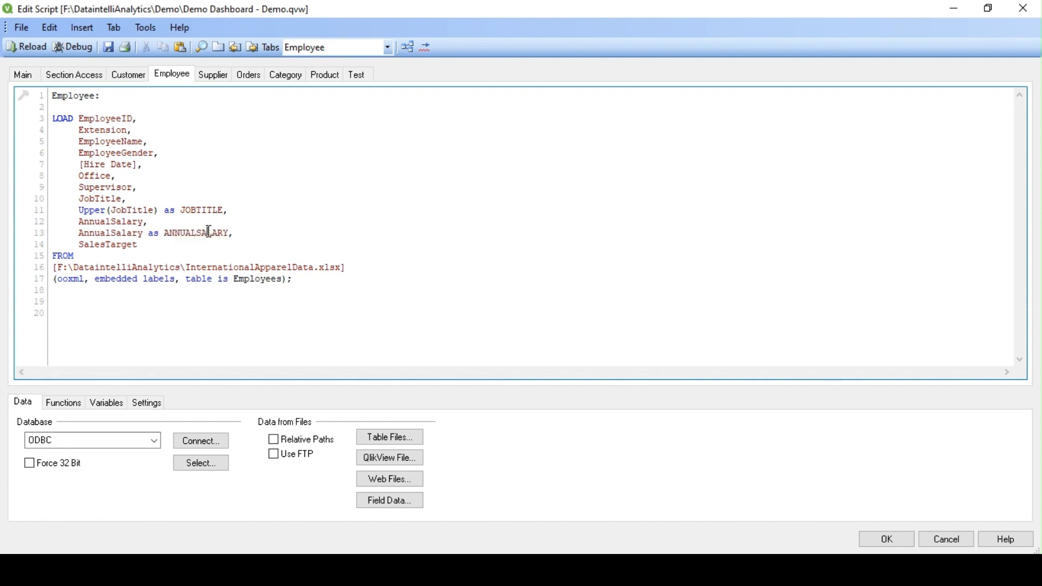
double_click(210, 232)
key(ctrl+c)
click(73, 75)
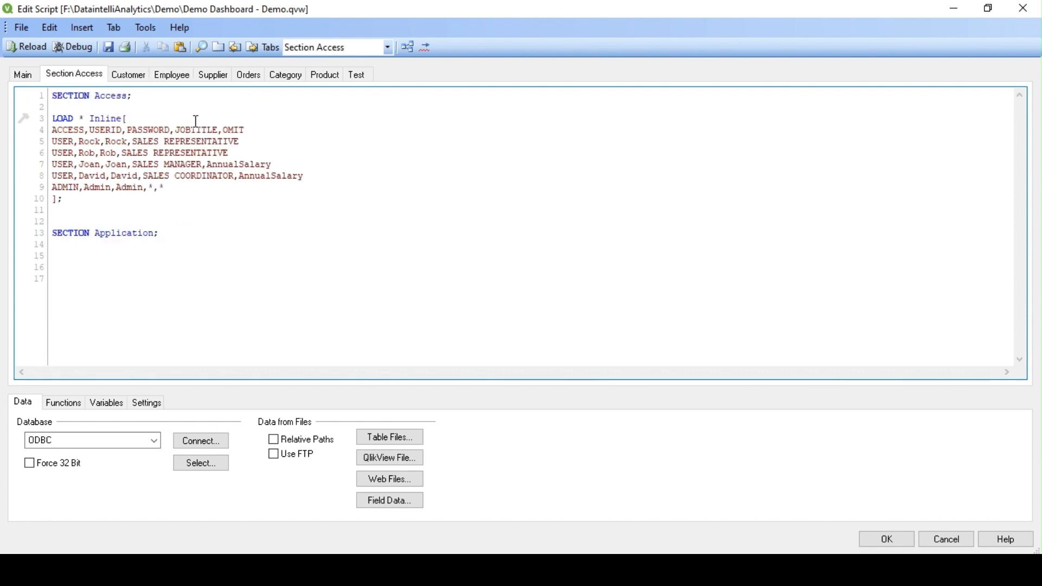
double_click(225, 164)
key(ctrl+v)
double_click(284, 177)
key(ctrl+v)
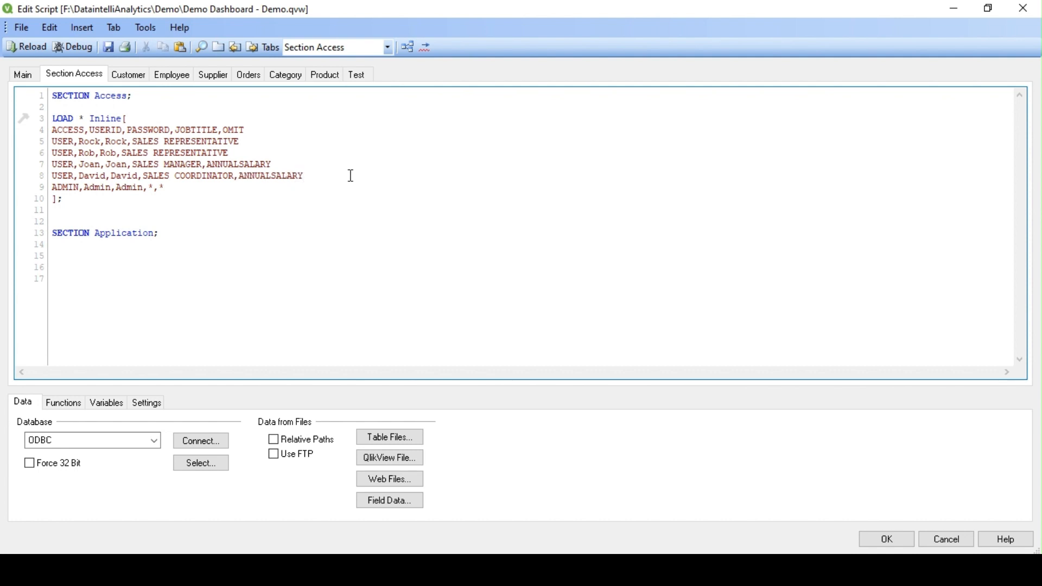
Step: Check the SALES MANAGER and SALES COORDINATOR rows and their ANNUALSALARY omit entries
double_click(254, 163)
double_click(280, 175)
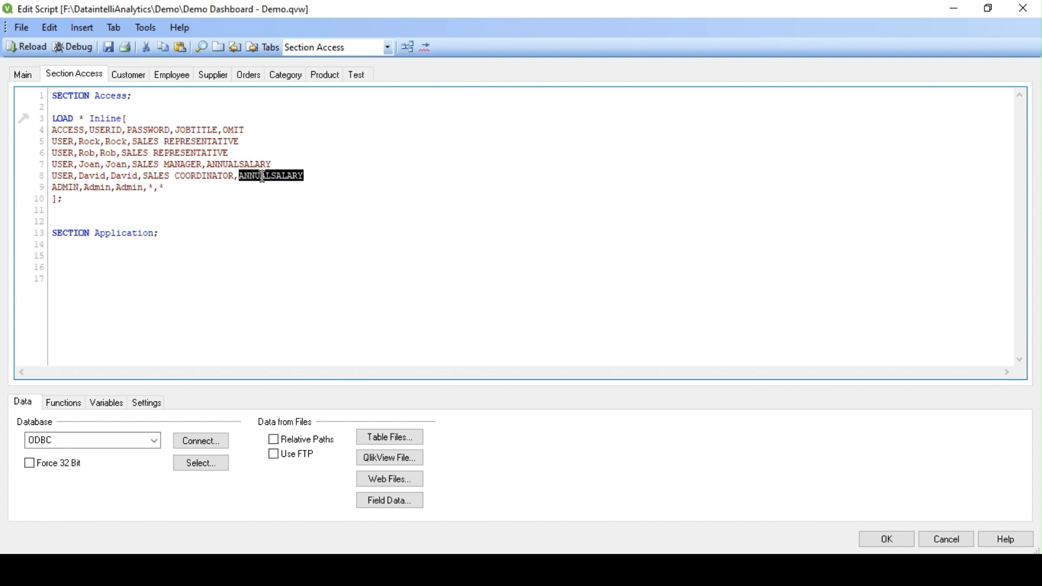
click(95, 175)
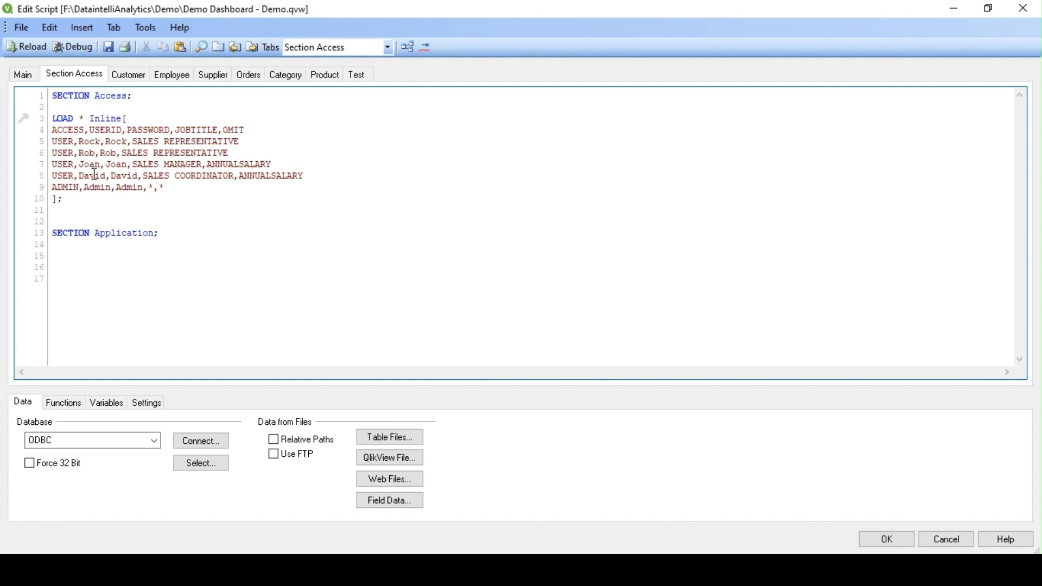
double_click(173, 164)
double_click(204, 175)
click(272, 179)
click(314, 176)
Step: Reload the script, close QlikView, and reopen Demo Dashboard - Demo.qvw from the Demo folder
click(25, 48)
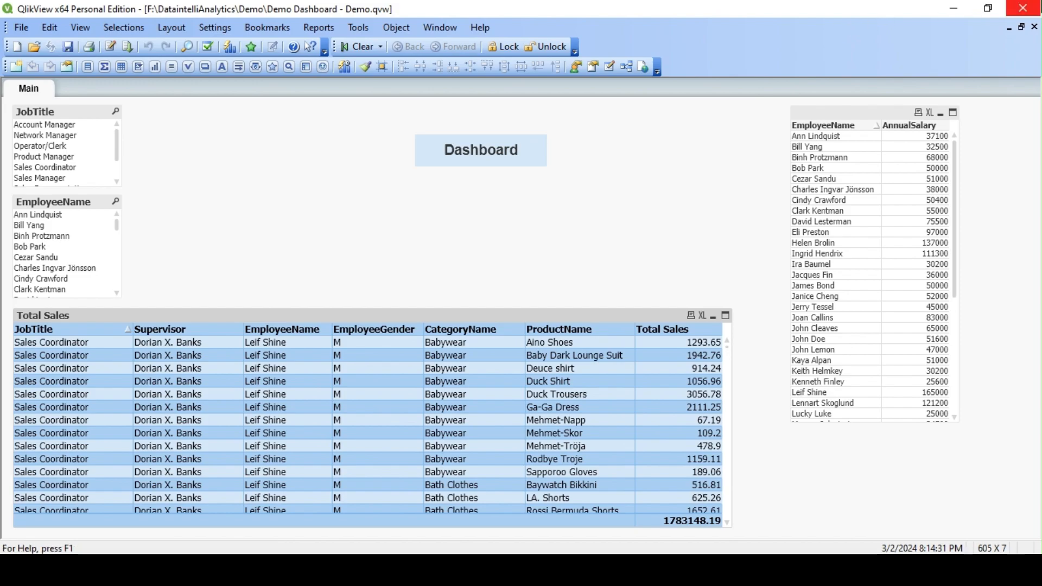
click(1025, 8)
double_click(287, 189)
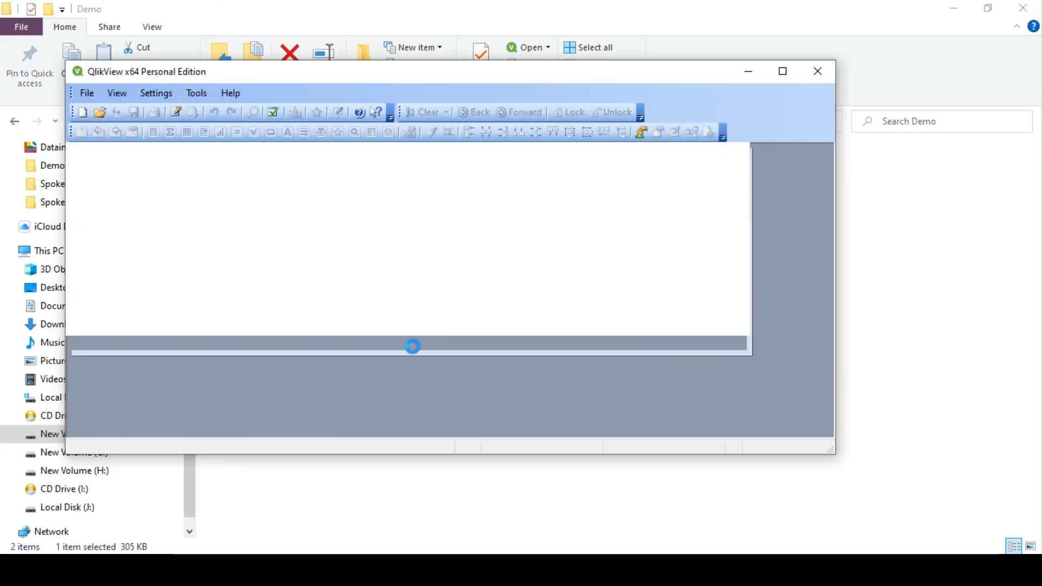
Step: Sign in with the Sales Manager's user ID and password and maximize to confirm salary is hidden
text(user)
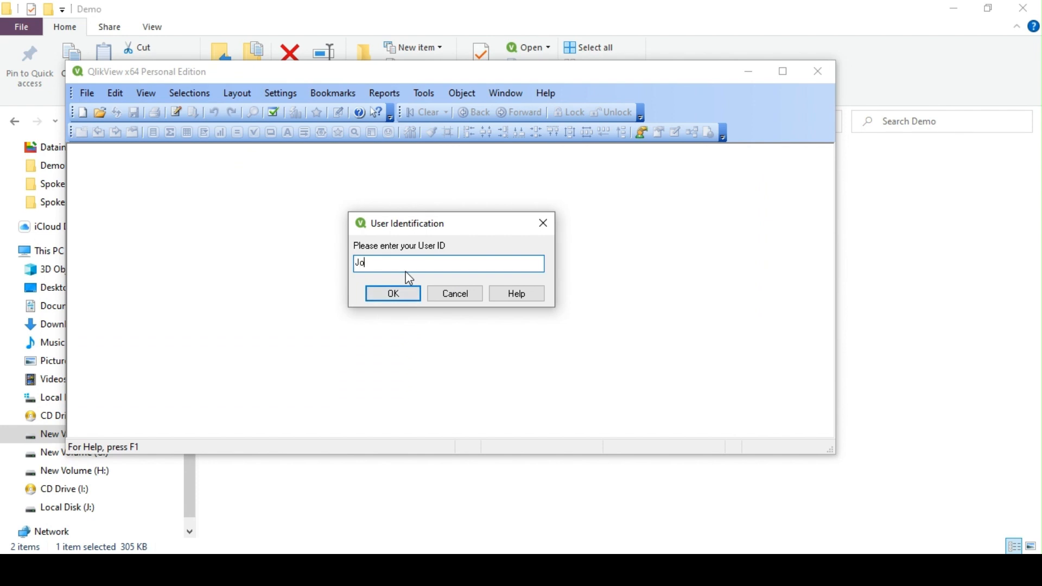
key(Return)
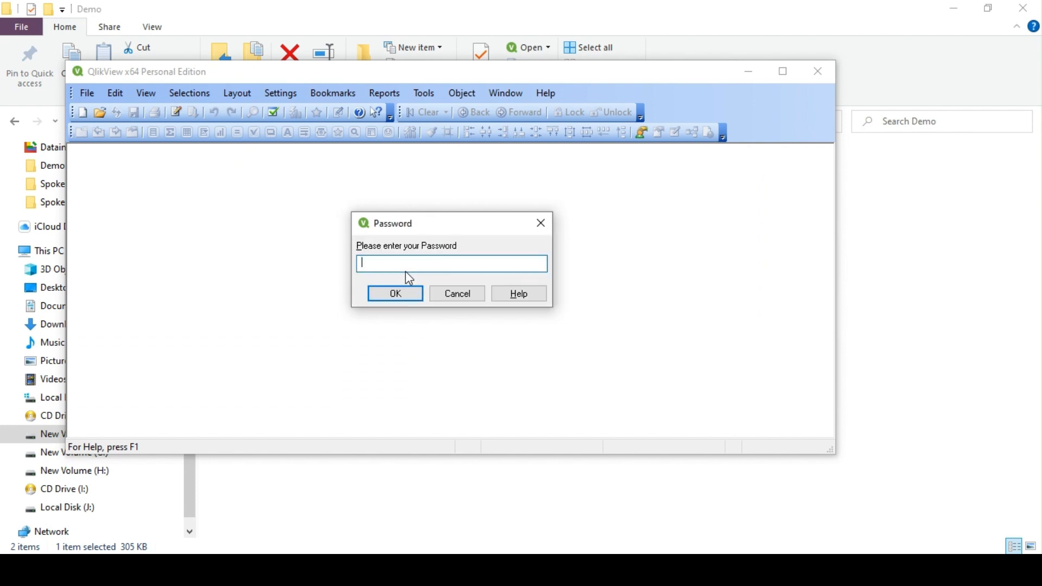
text(••)
key(Return)
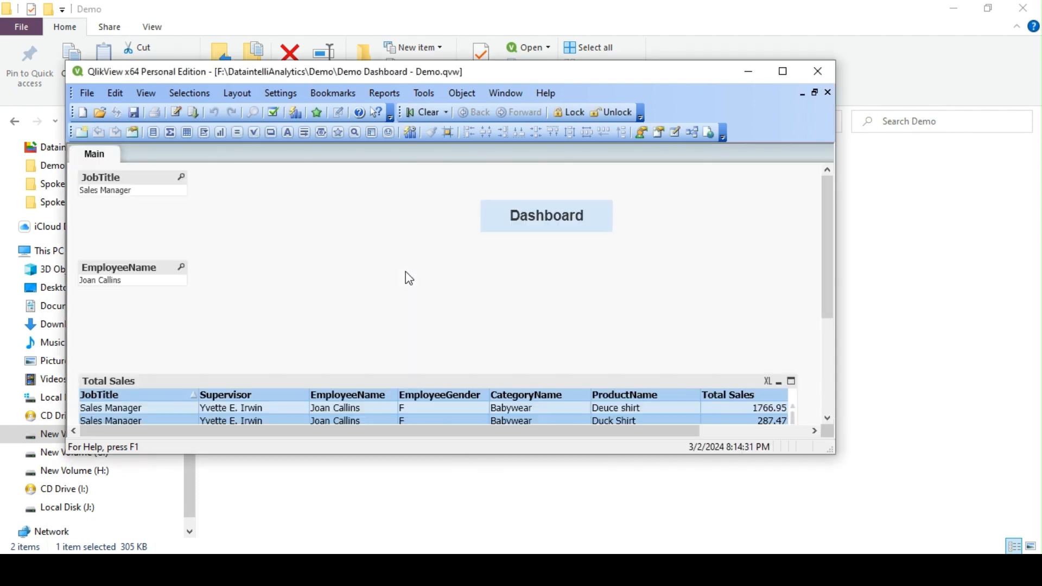
click(783, 71)
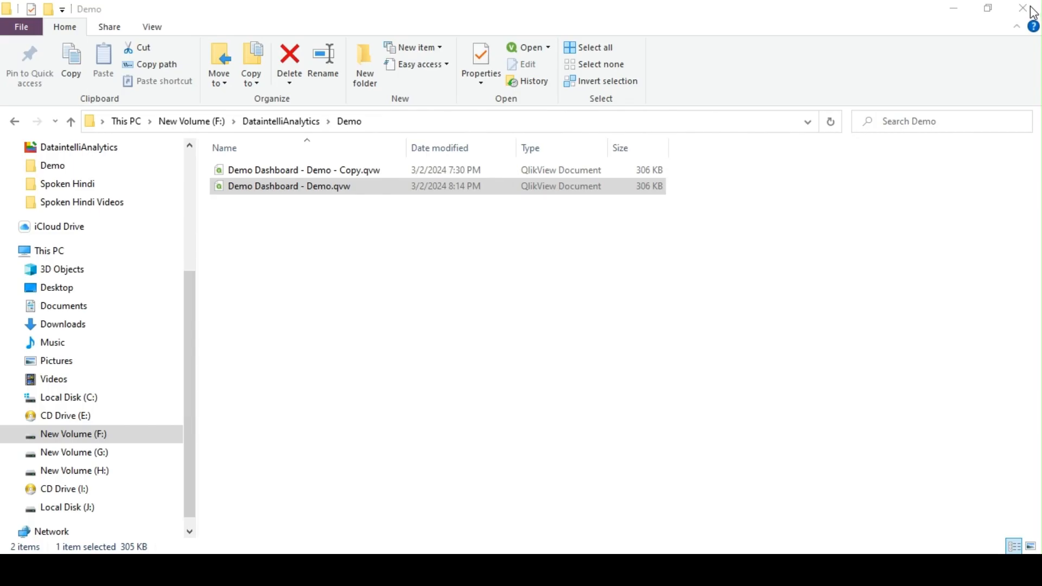
Step: Close the dashboard and reopen Demo Dashboard - Demo.qvw
click(1024, 8)
click(317, 204)
double_click(276, 187)
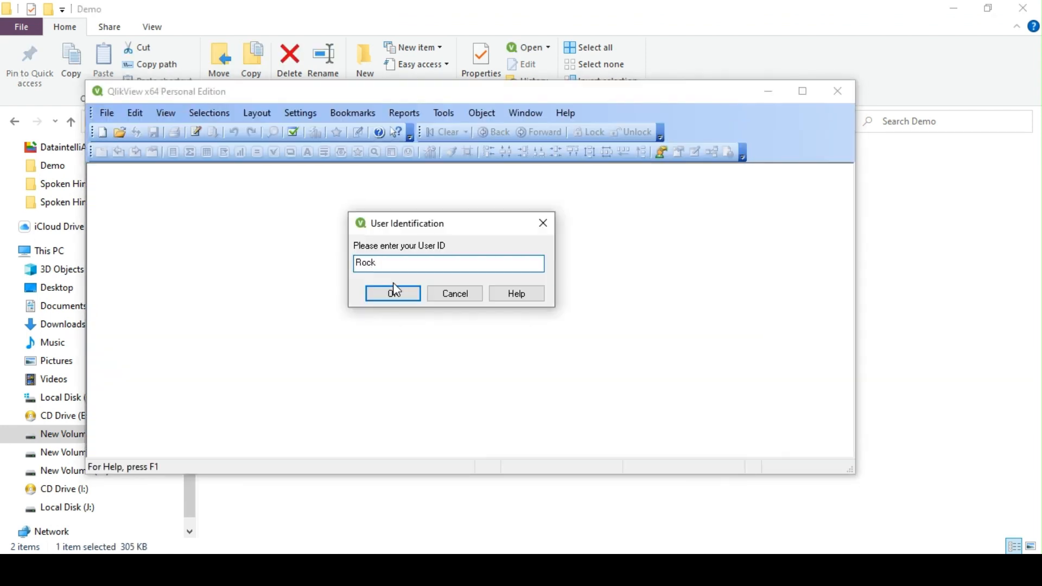
Step: Sign in as the sales representative and maximize, showing rows totalling 1426428.22 with AnnualSalary
click(394, 293)
click(394, 290)
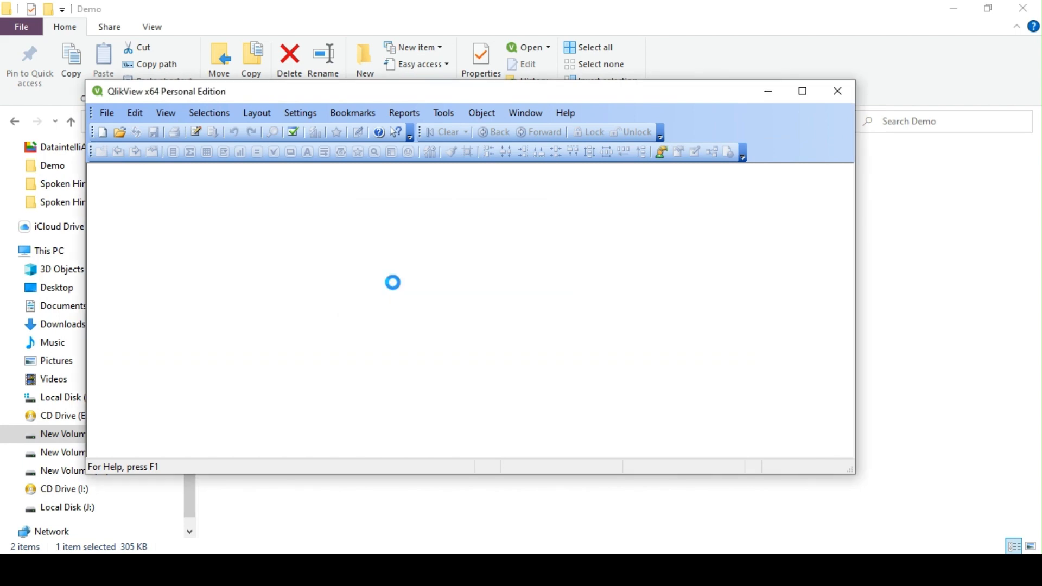
click(801, 89)
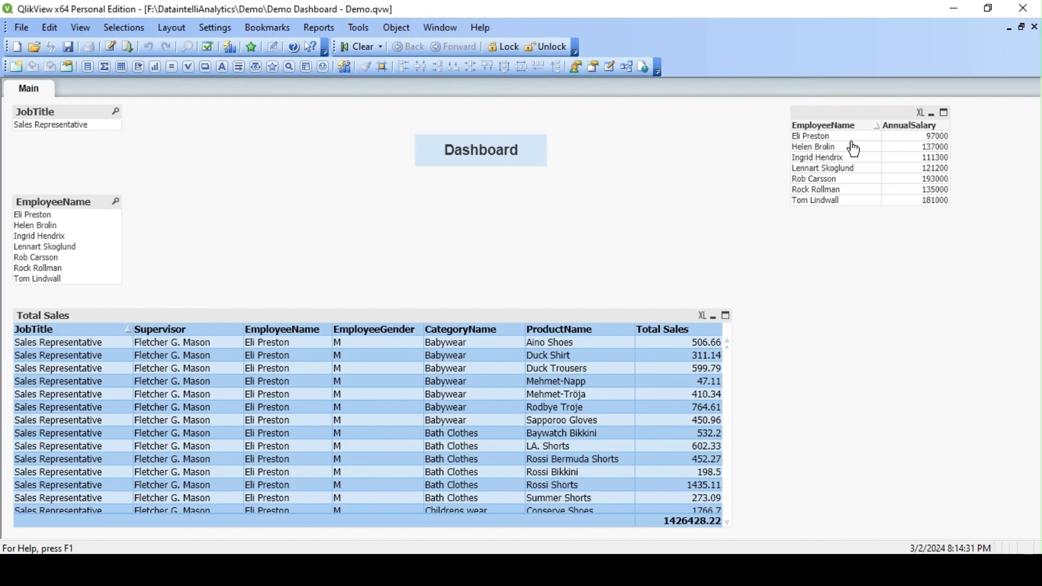